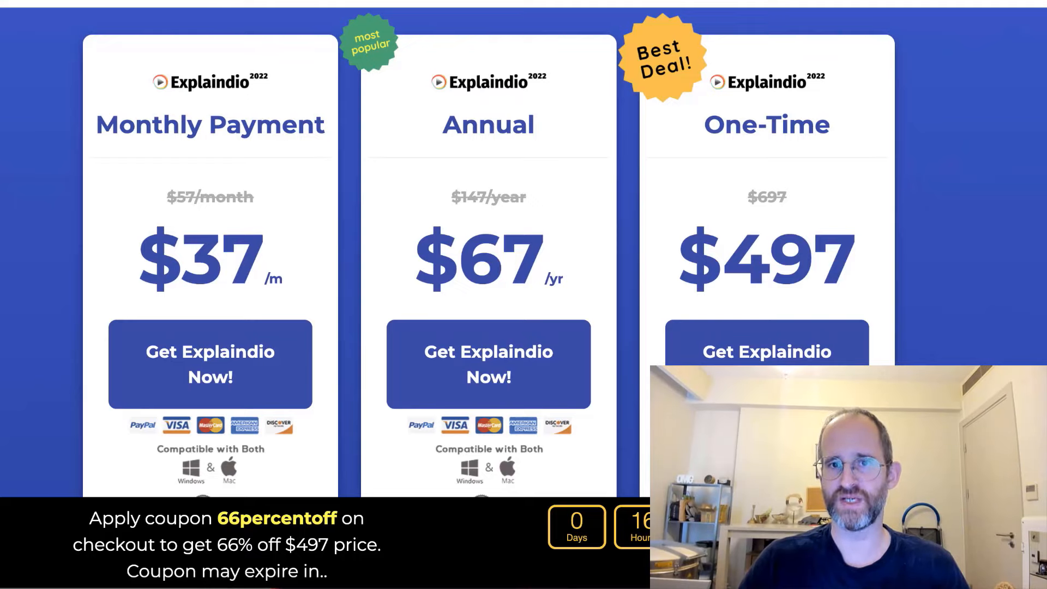
pyautogui.scroll(-6, 524, 251)
pyautogui.scroll(2, 523, 250)
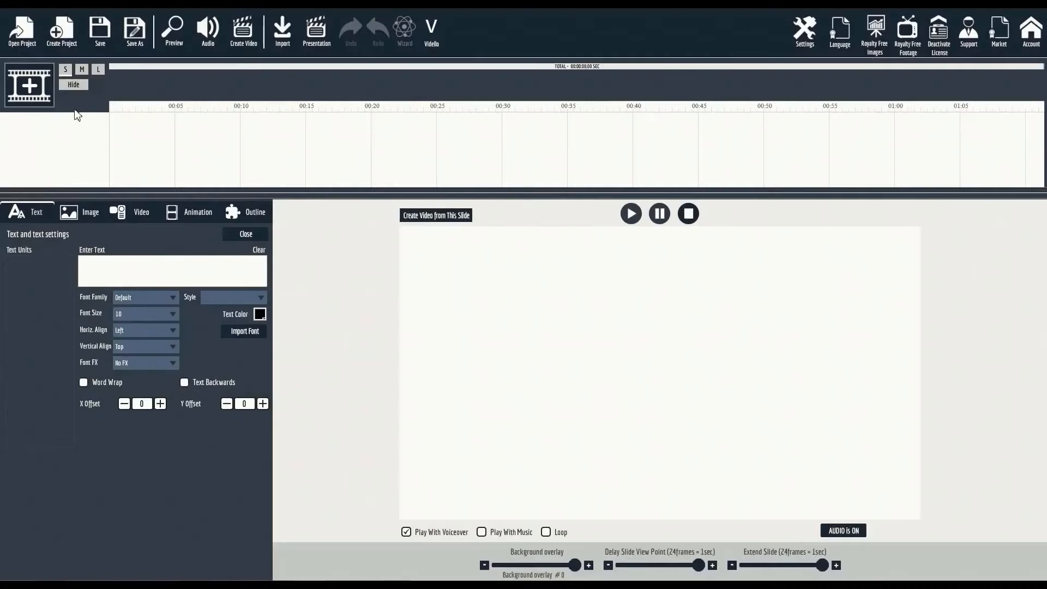
# Create a new canvas scene and add slide01.vfs from the 2d Animation slide pack, keeping the default import settings
pyautogui.click(37, 92)
pyautogui.click(426, 304)
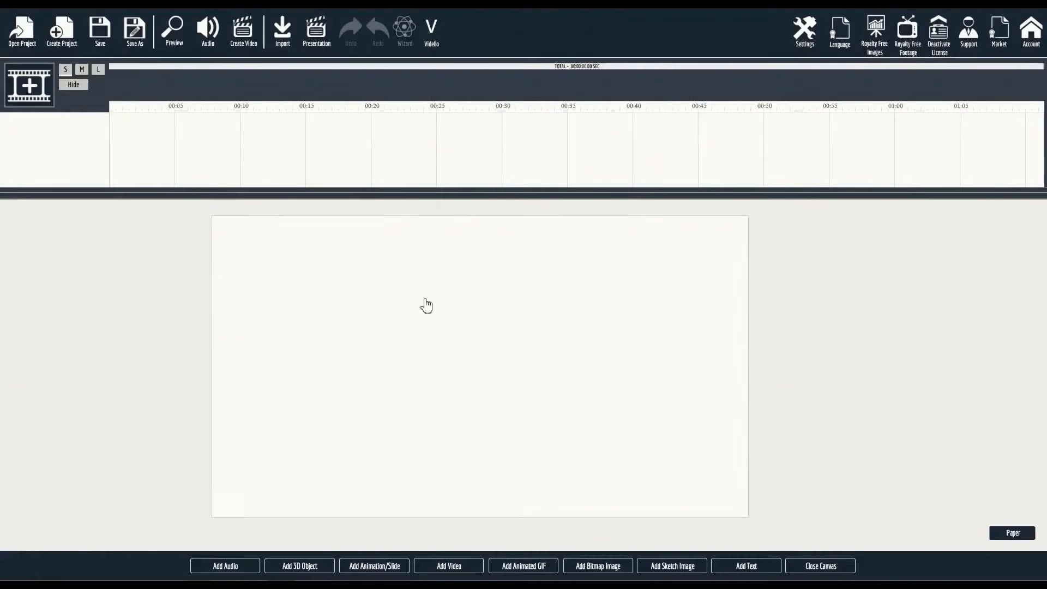
pyautogui.click(372, 565)
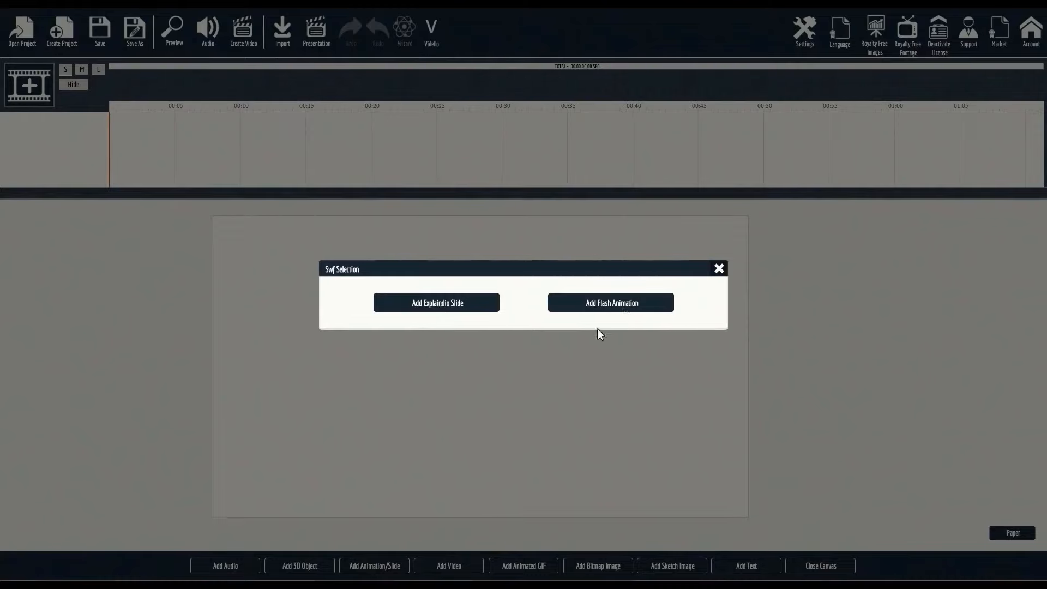
pyautogui.click(451, 306)
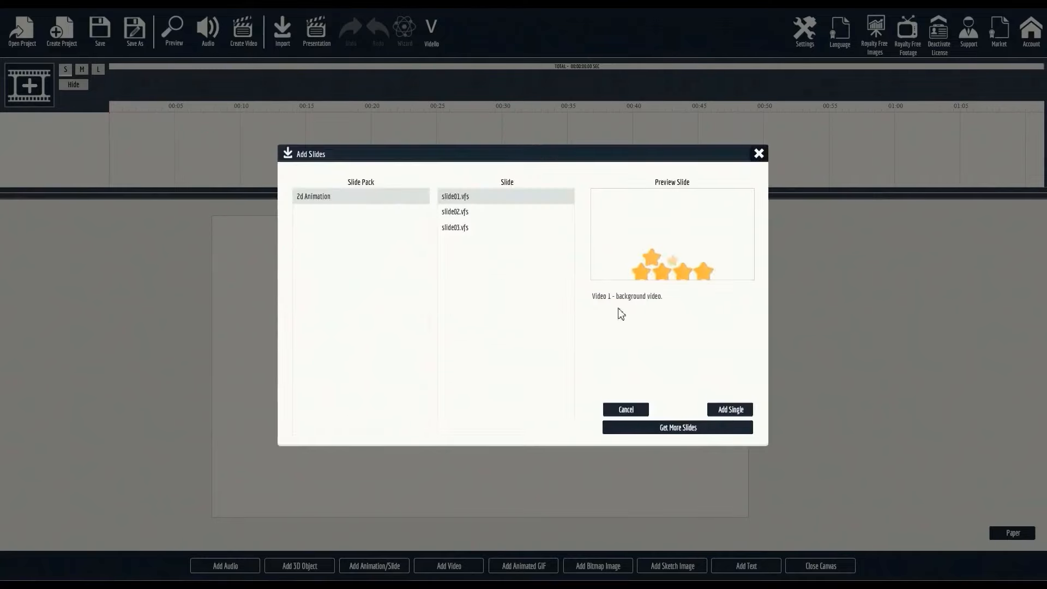
pyautogui.click(721, 415)
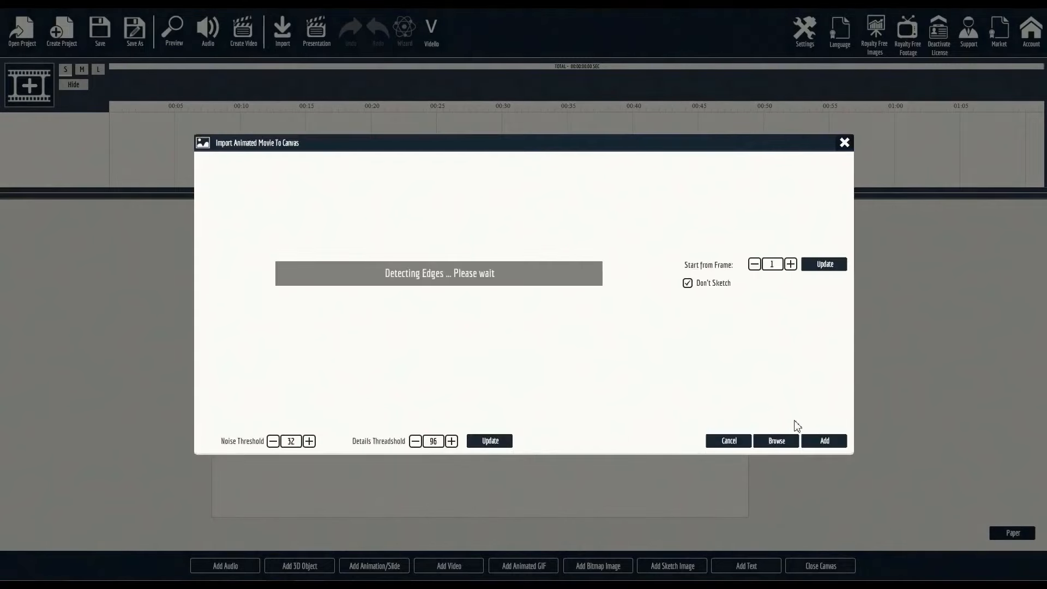
pyautogui.click(819, 442)
# Add slide02.vfs from the 2d Animation pack, placing its track above slide01.vfs and starting it just before 00:05
pyautogui.click(375, 565)
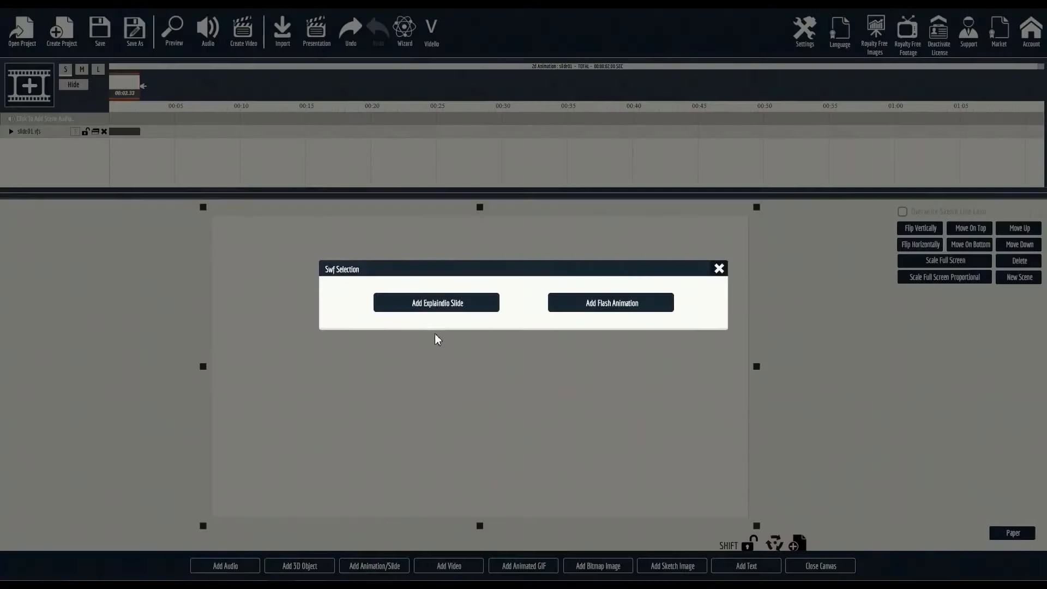
pyautogui.click(435, 303)
pyautogui.click(469, 214)
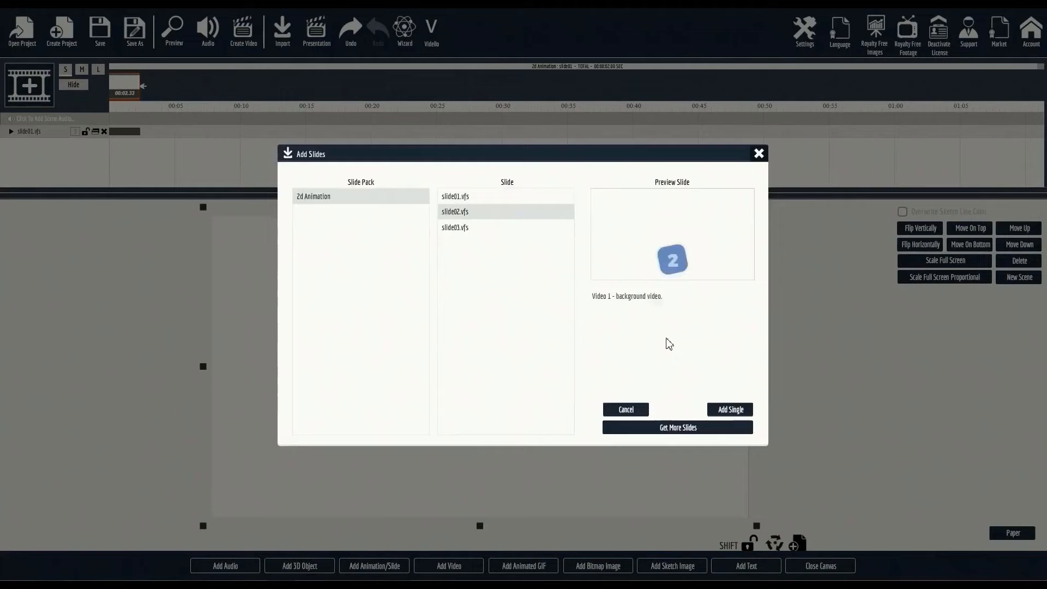
pyautogui.click(732, 412)
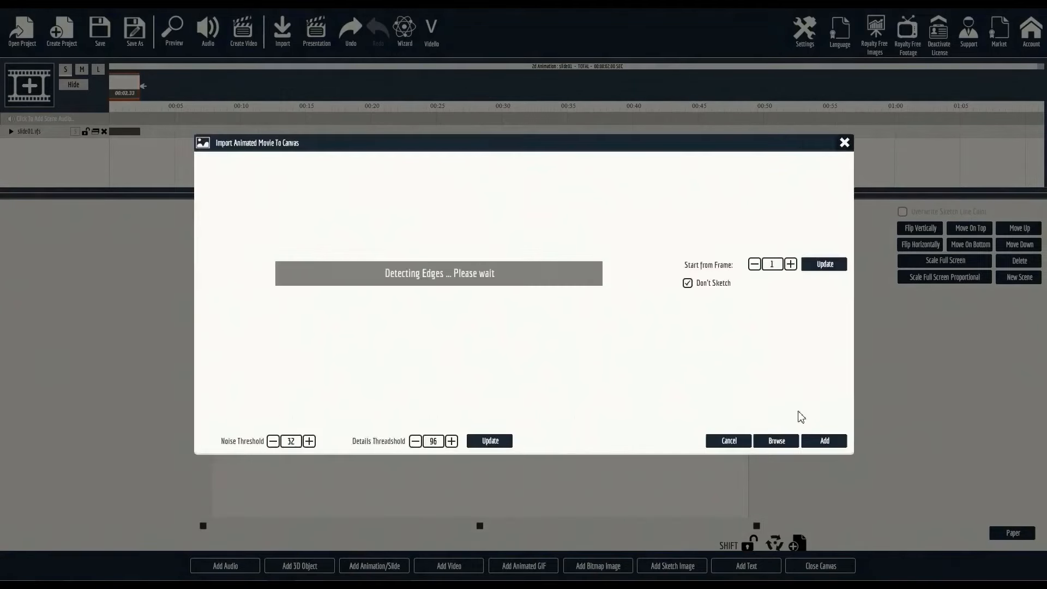
pyautogui.click(821, 438)
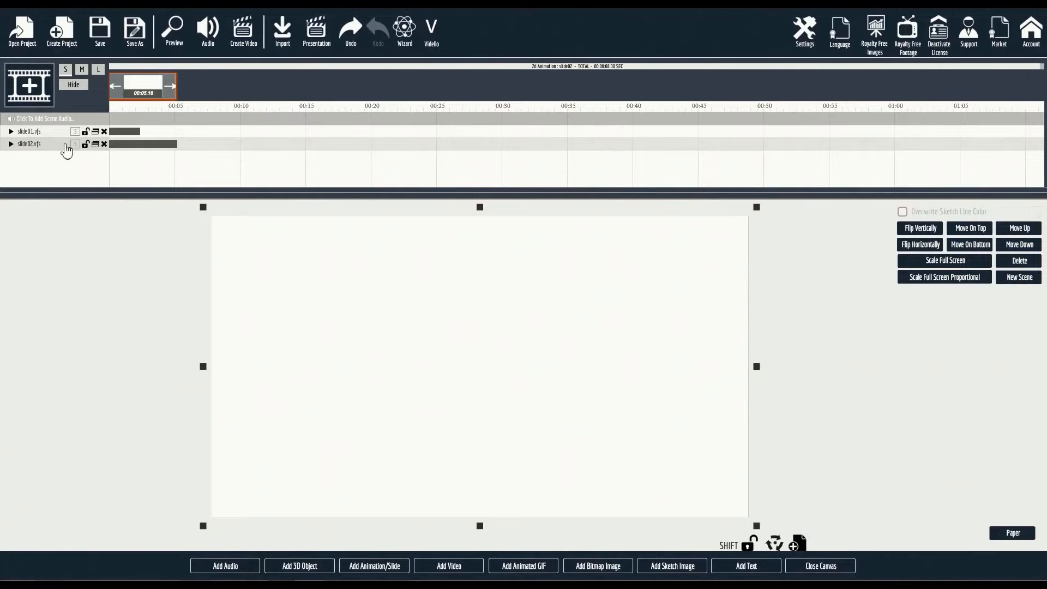
pyautogui.moveTo(63, 145); pyautogui.dragTo(64, 131)
pyautogui.moveTo(139, 131); pyautogui.dragTo(199, 143)
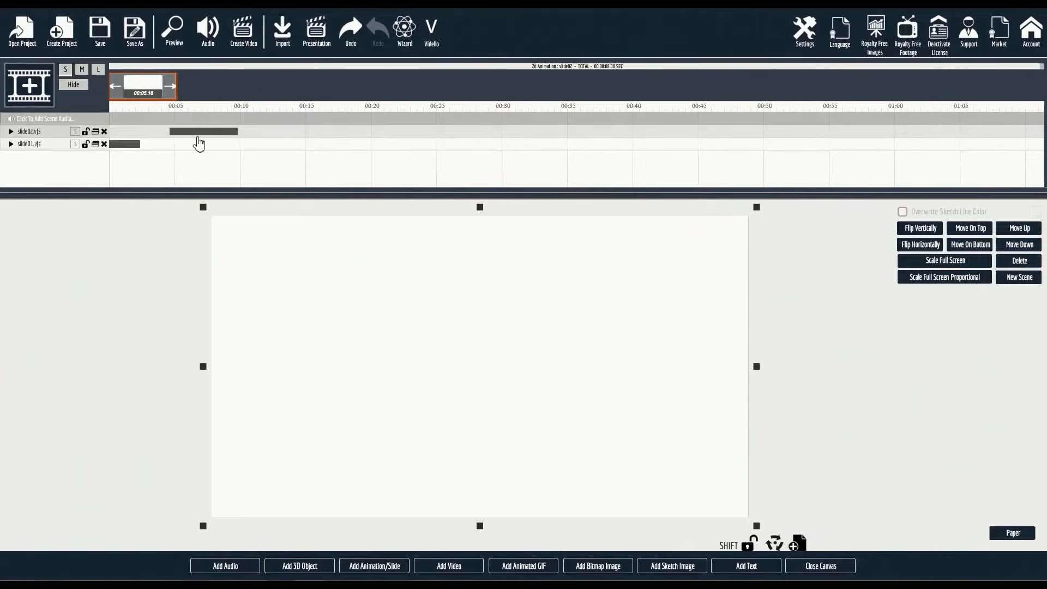
# Add the 3D object test 01-ship.zf3d, scale it proportionally to full screen and close the canvas
pyautogui.click(305, 566)
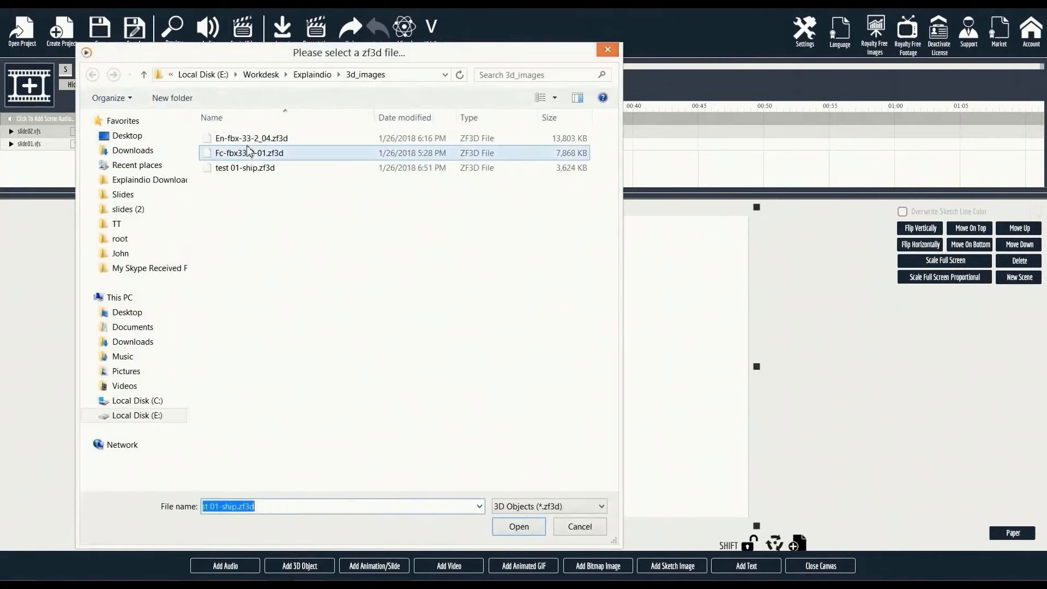
pyautogui.doubleClick(239, 169)
pyautogui.click(929, 262)
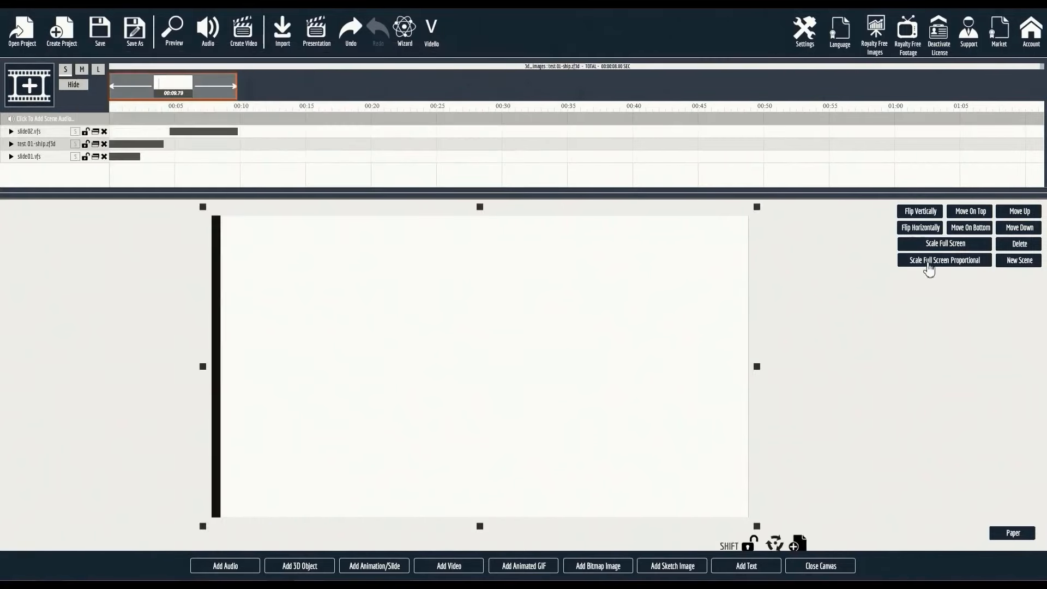
pyautogui.click(820, 566)
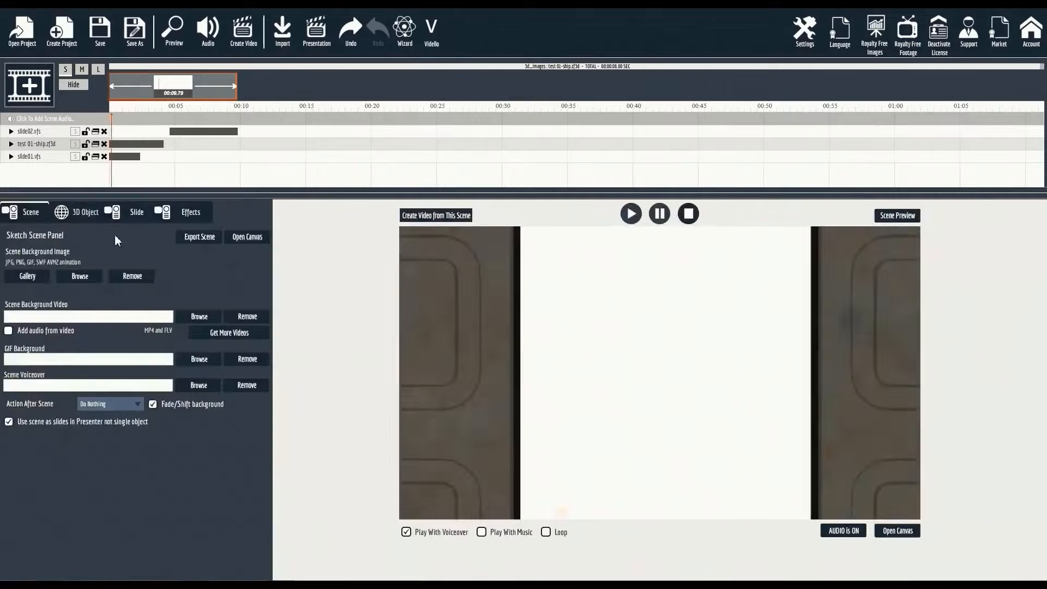
# Move the ship's track to the top of the timeline, starting at about 00:02, and preview the project
pyautogui.moveTo(125, 145); pyautogui.dragTo(150, 141)
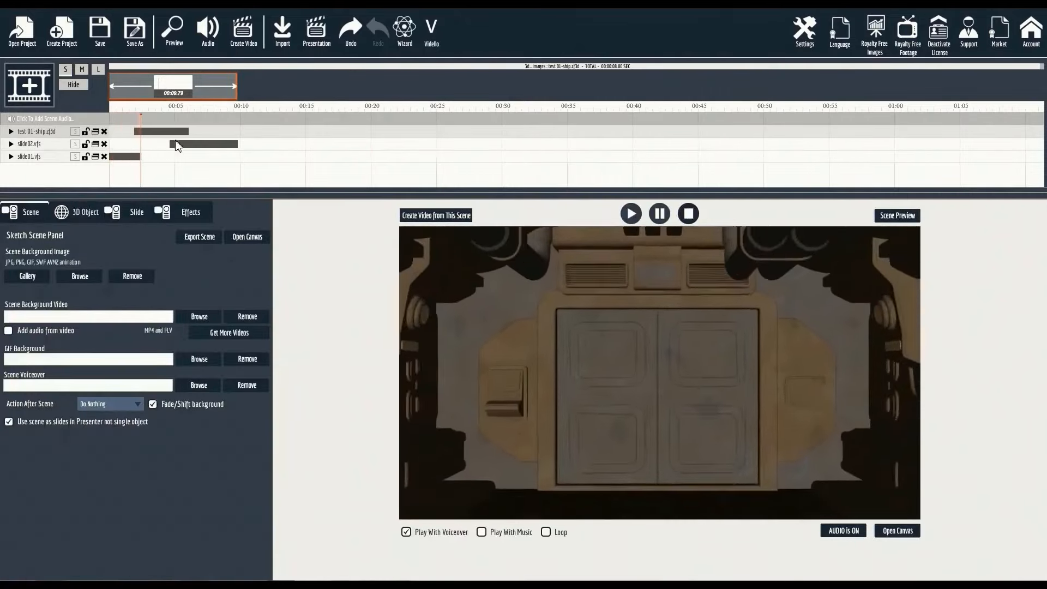
pyautogui.click(174, 33)
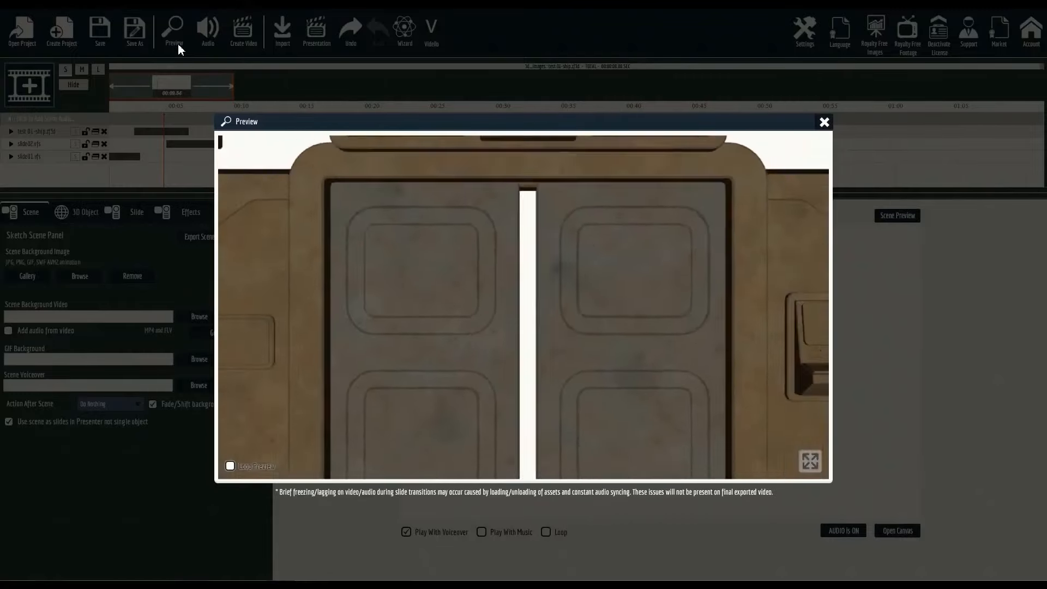
pyautogui.click(178, 43)
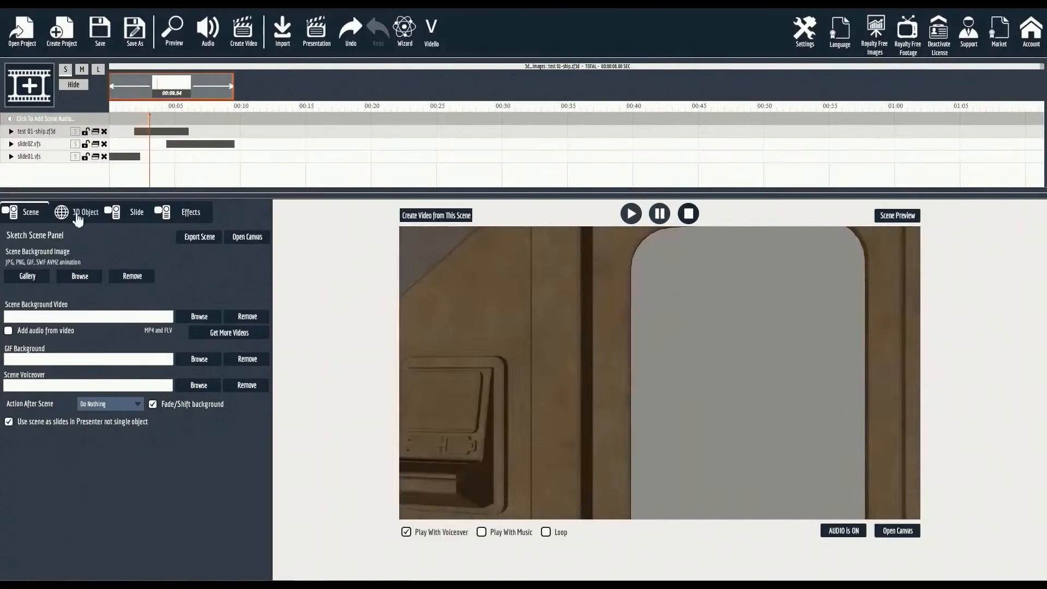
# Apply grid-1988179_1920.jpg from the STOCK IMAGES folder as the ship model's Texture 3 and preview the result
pyautogui.click(77, 211)
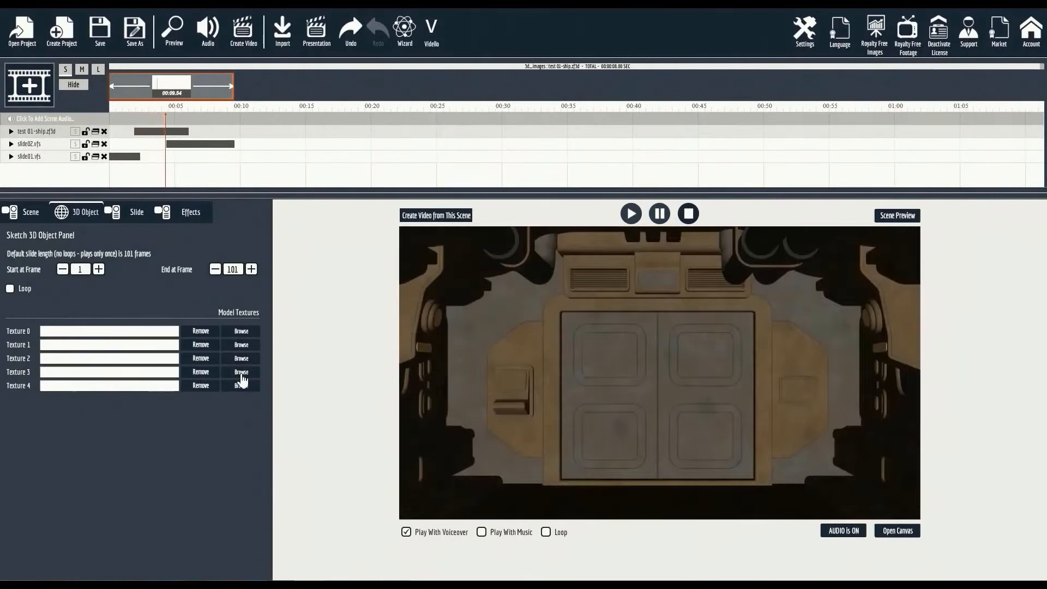
pyautogui.click(241, 373)
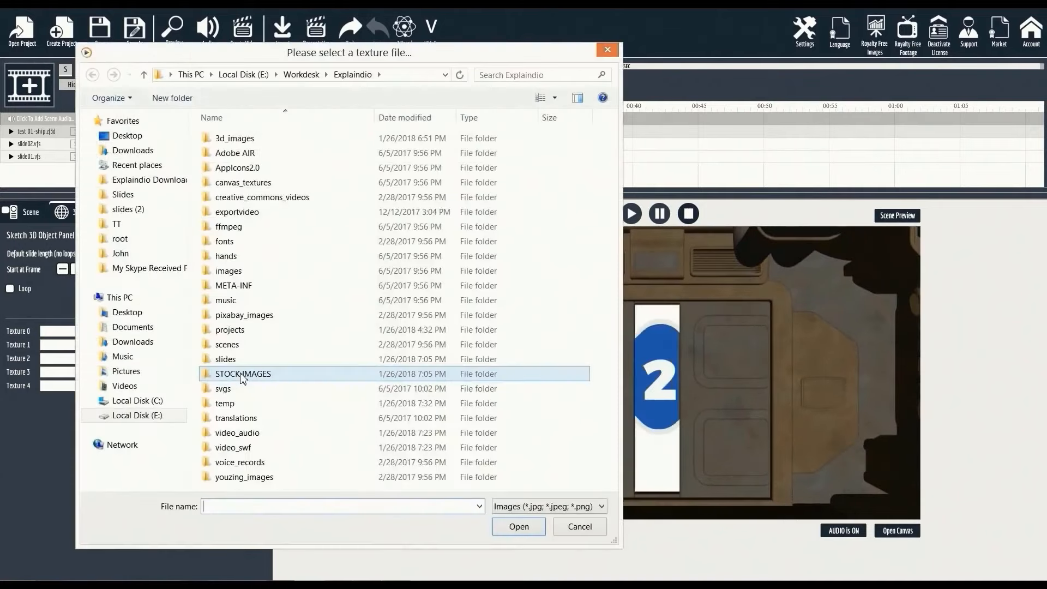
pyautogui.doubleClick(252, 376)
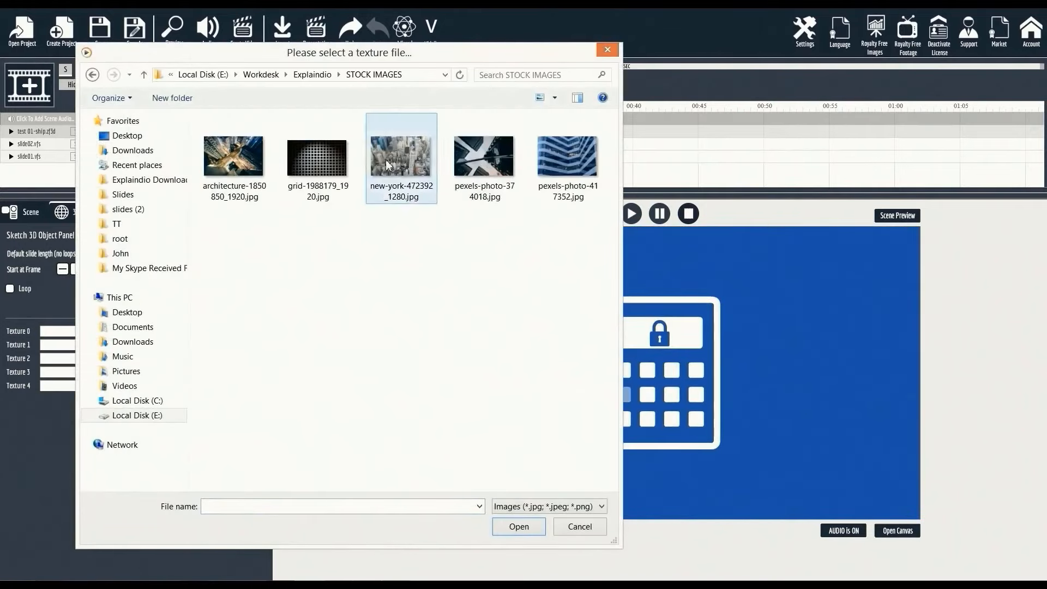
pyautogui.doubleClick(347, 162)
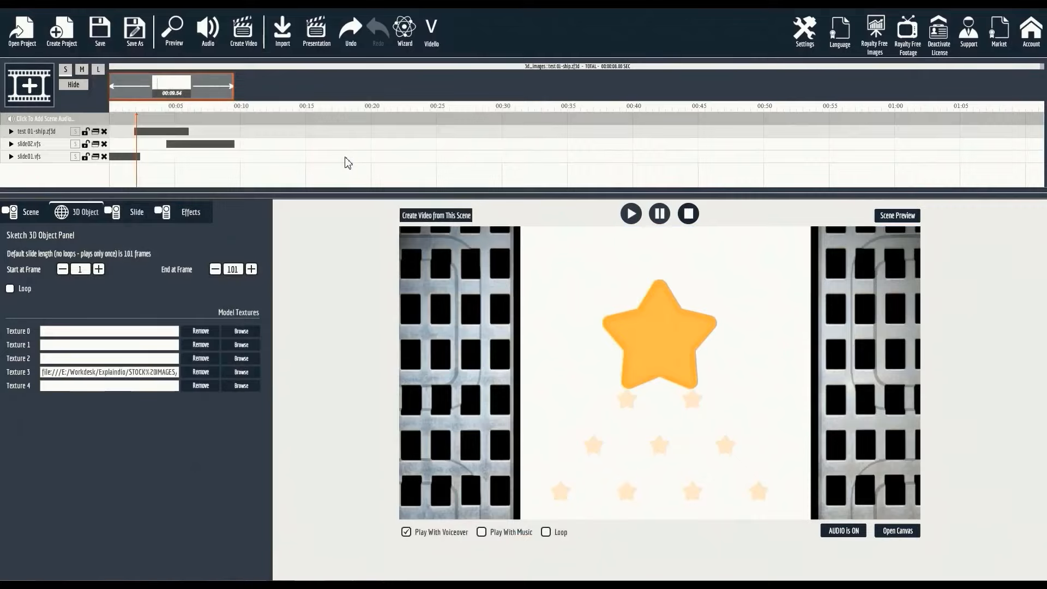
pyautogui.click(174, 40)
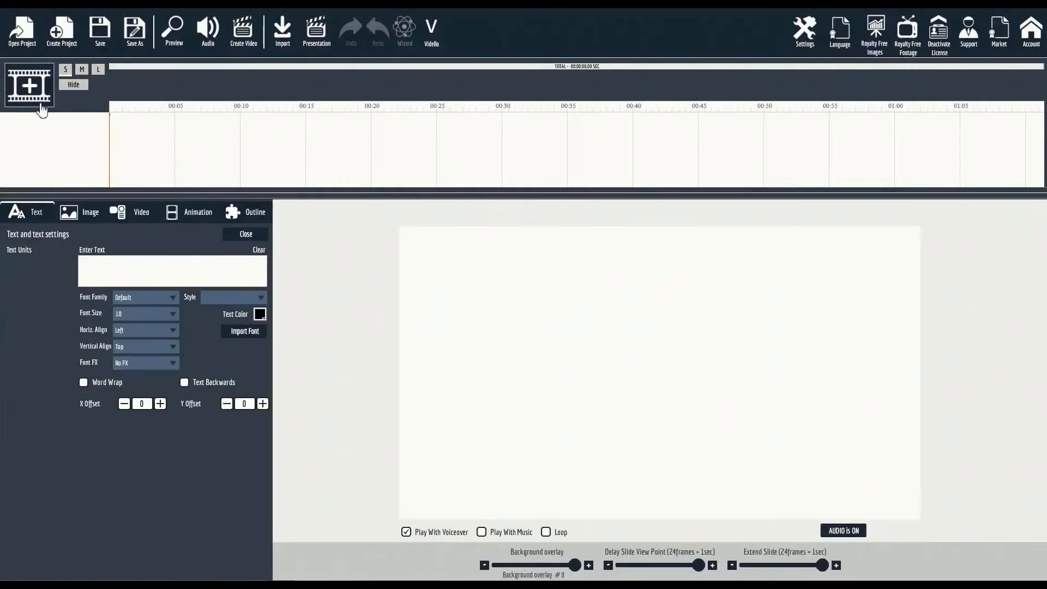
# Create a new canvas scene and add the sketch image of the thinking woman from the Personal Library
pyautogui.click(42, 106)
pyautogui.click(420, 303)
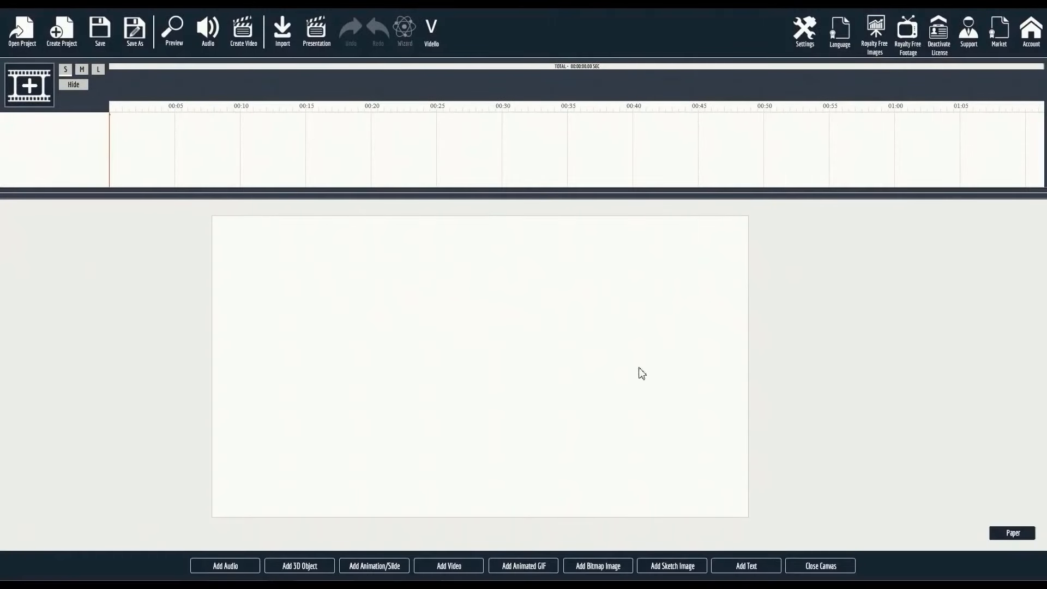
pyautogui.click(672, 567)
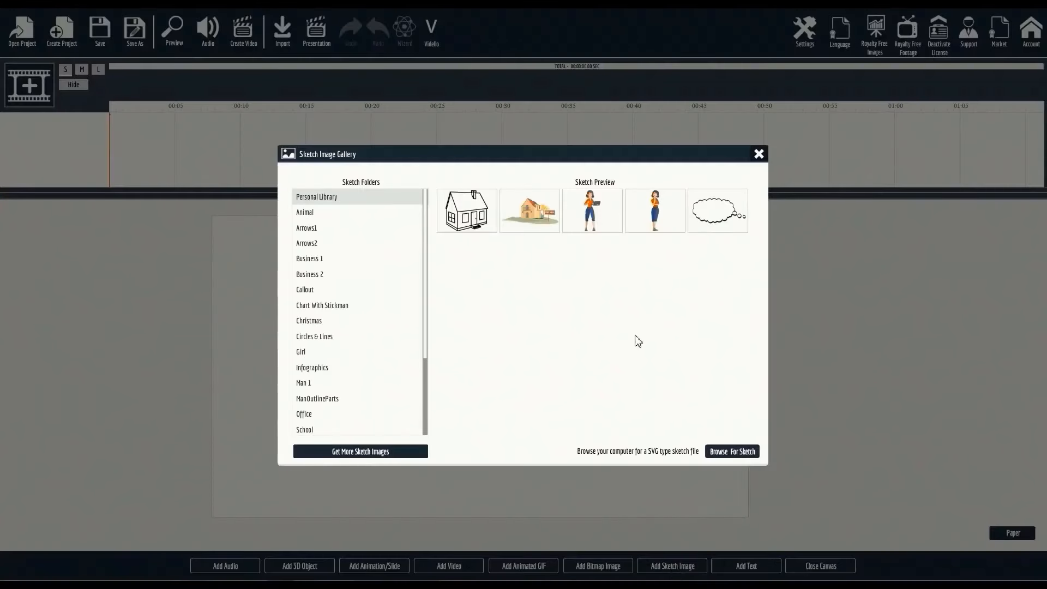
pyautogui.click(655, 211)
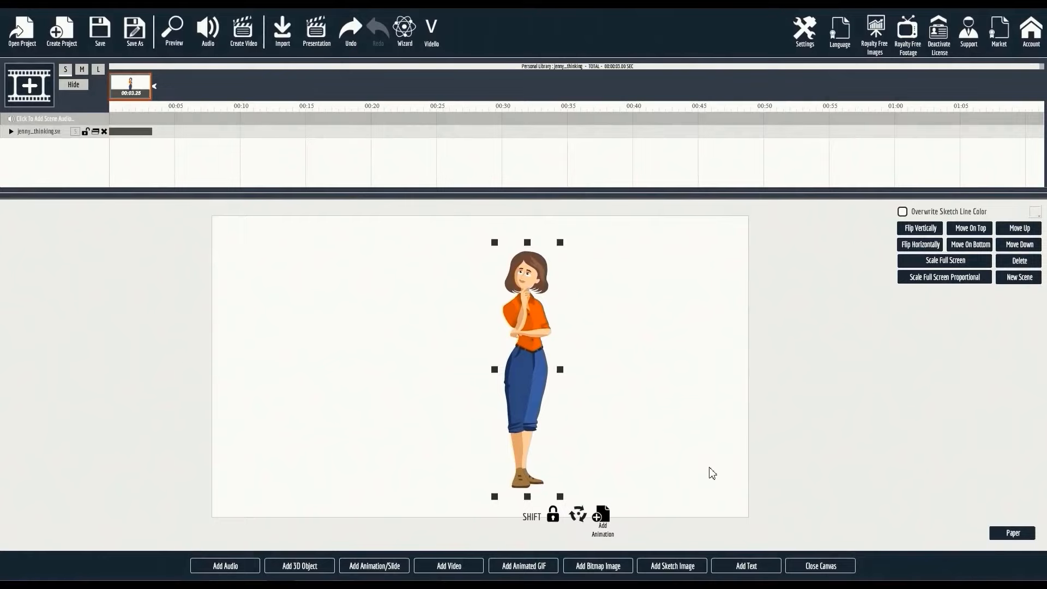
# Add text beside the woman's legs, on the side of her forward foot, reading "This is" followed by the character's first name and an exclamation mark
pyautogui.click(758, 569)
pyautogui.moveTo(457, 384)
pyautogui.mouseDown()
pyautogui.moveTo(626, 382)
pyautogui.moveTo(618, 377)
pyautogui.mouseUp()
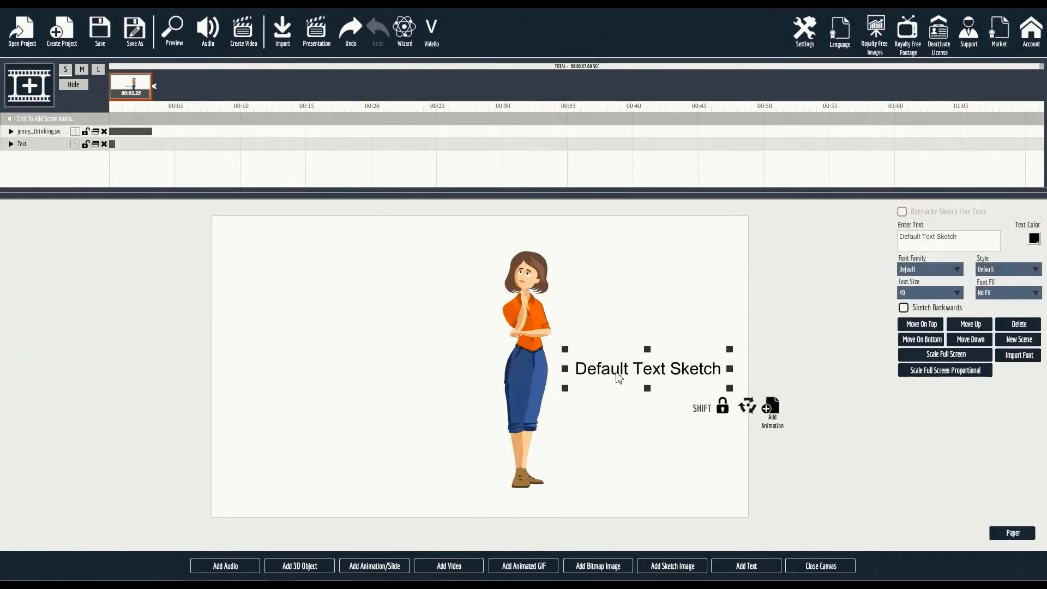
pyautogui.hotkey('ctrl', 'a')
pyautogui.write('Th')
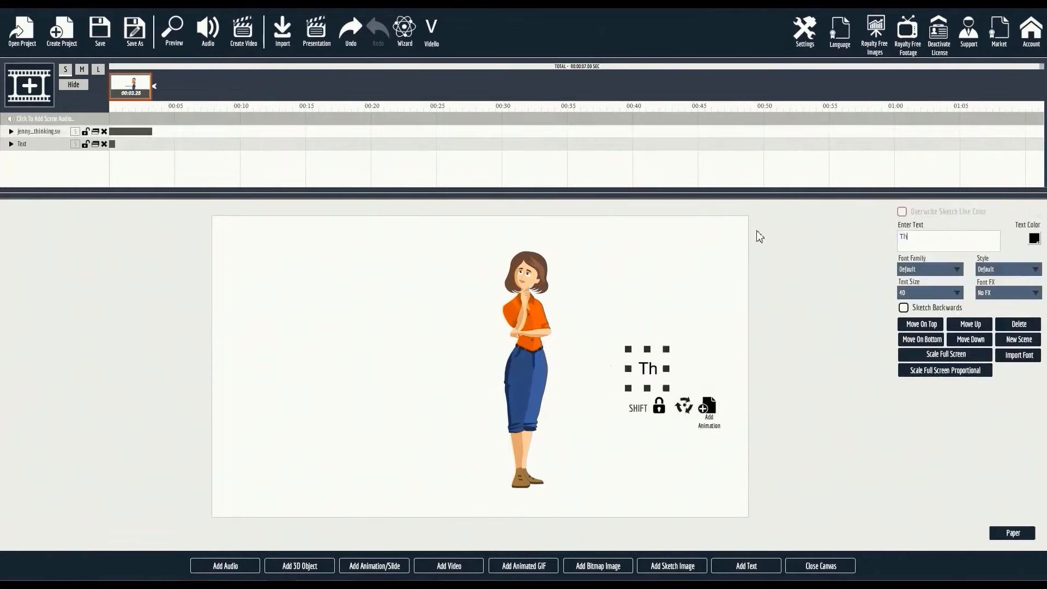
pyautogui.write('is is Jenny!')
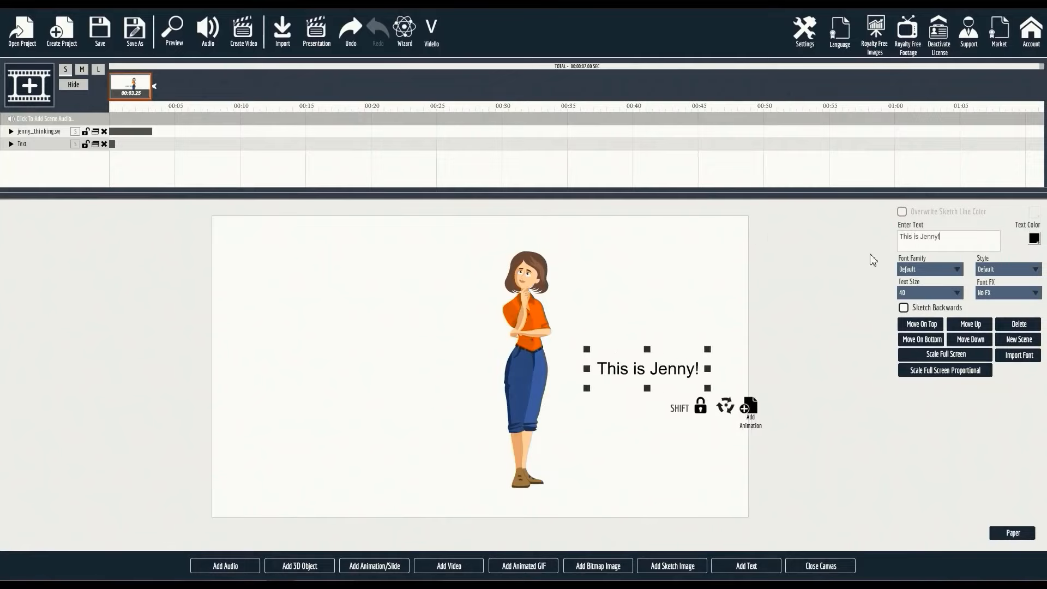
# Set the text's font family to Alegreya and its size to 60
pyautogui.click(916, 269)
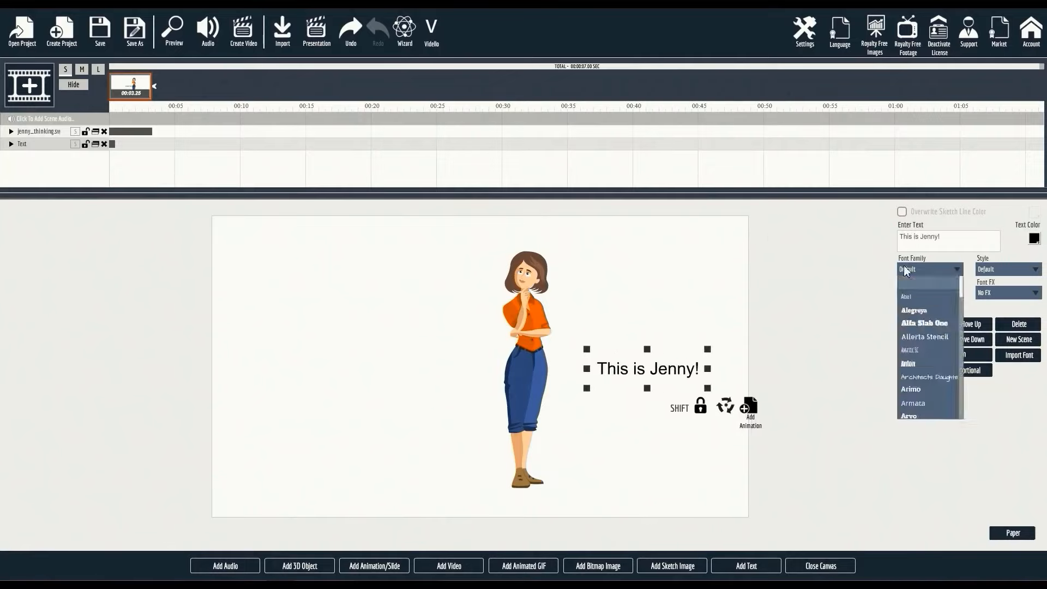
pyautogui.click(916, 307)
pyautogui.click(920, 294)
pyautogui.scroll(-3, 918, 342)
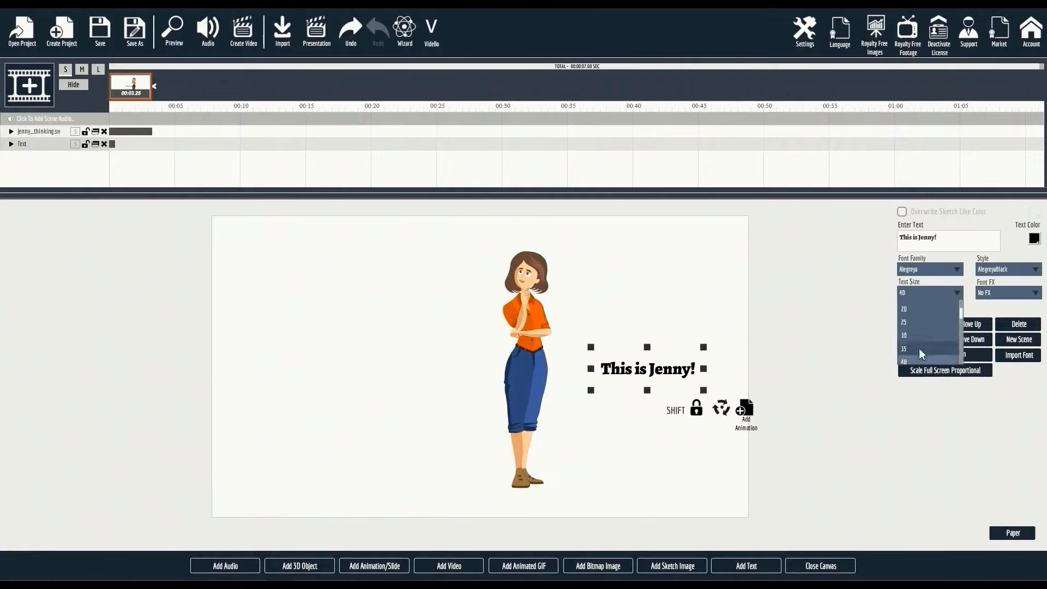
pyautogui.scroll(-1, 919, 338)
pyautogui.click(918, 336)
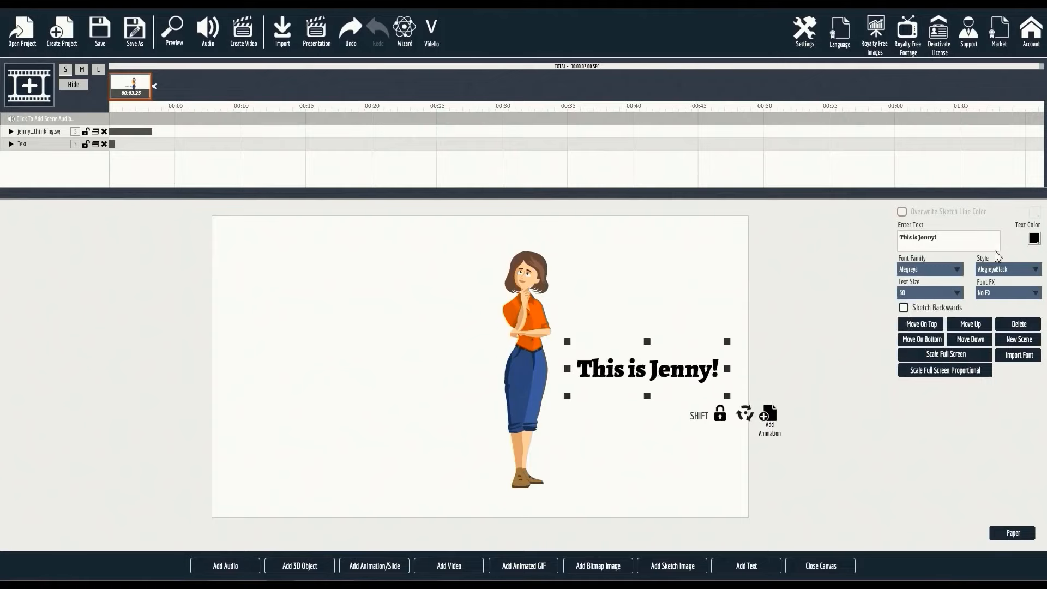
# Add a Sketch By Hand effect to the text layer and shorten it to about 2 seconds
pyautogui.click(10, 143)
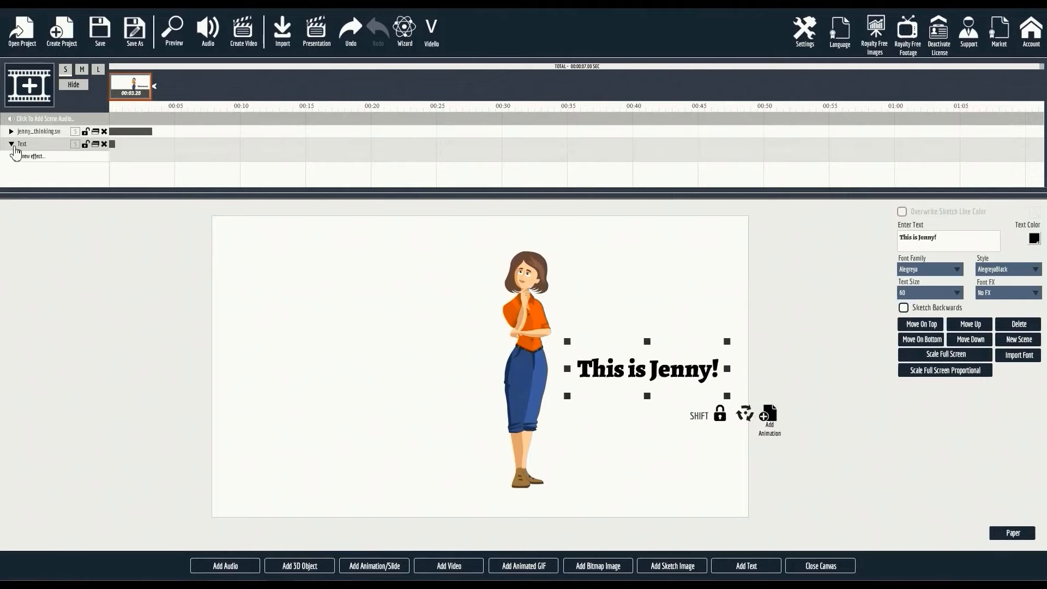
pyautogui.click(68, 160)
pyautogui.moveTo(144, 177)
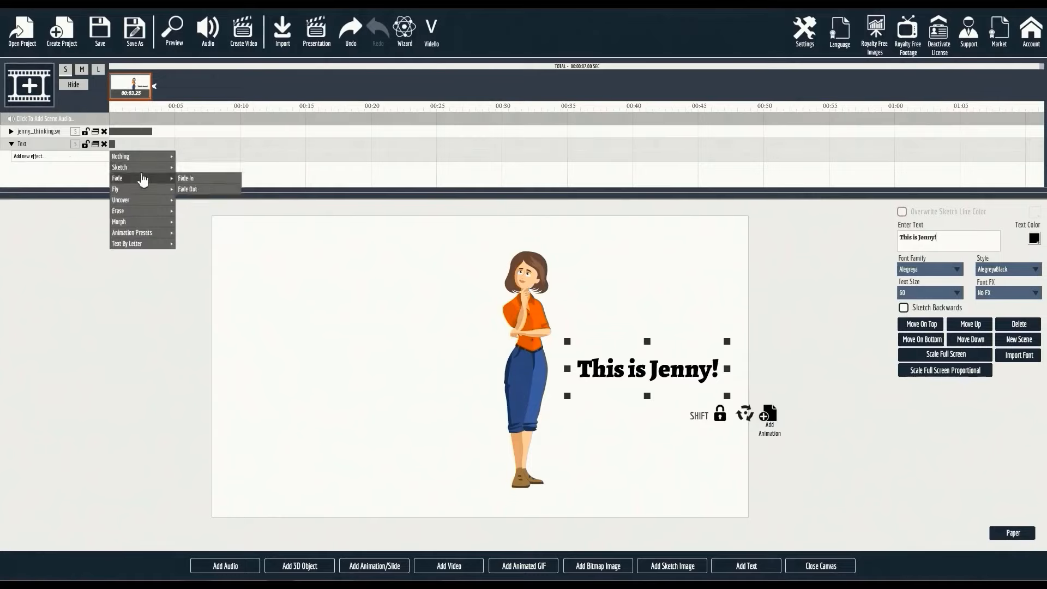
pyautogui.click(210, 182)
pyautogui.moveTo(150, 156); pyautogui.dragTo(133, 156)
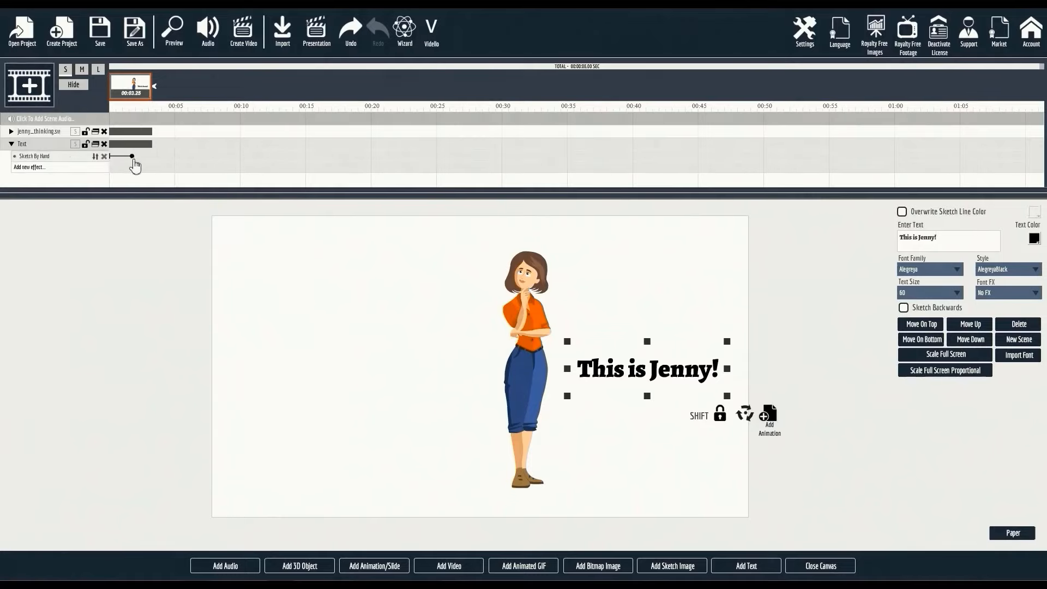
# Collapse the text layer, place it above the woman's layer and start it at about 00:03 on the timeline
pyautogui.click(11, 144)
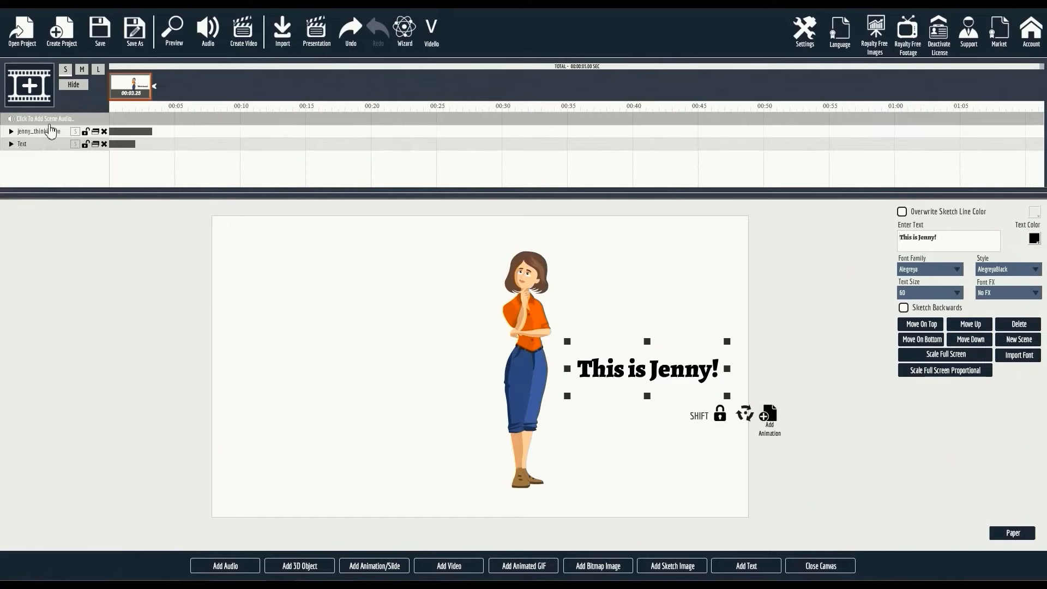
pyautogui.moveTo(41, 144); pyautogui.dragTo(52, 131)
pyautogui.moveTo(125, 132); pyautogui.dragTo(172, 140)
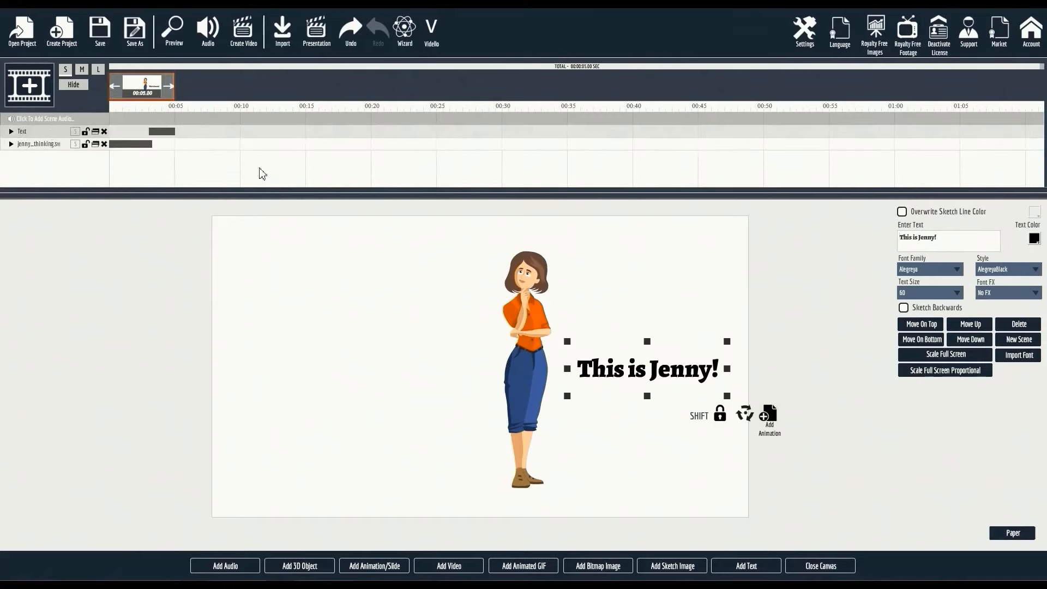
# Add the thought-bubble sketch pack4-02.svg beside the woman's head with a Fade In effect, on the top layer starting at about 00:03
pyautogui.click(672, 565)
pyautogui.click(719, 213)
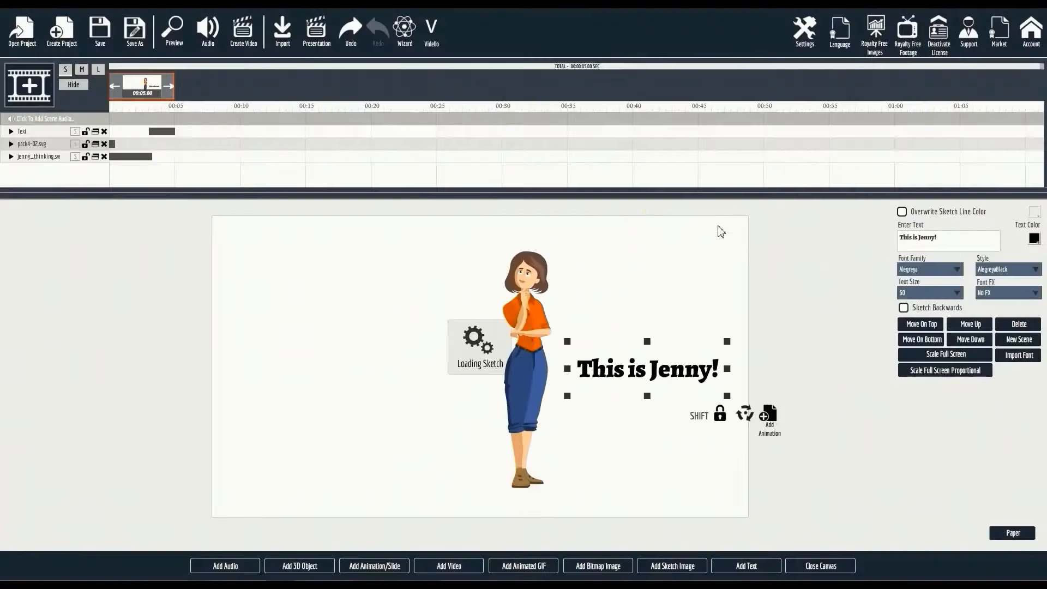
pyautogui.click(76, 160)
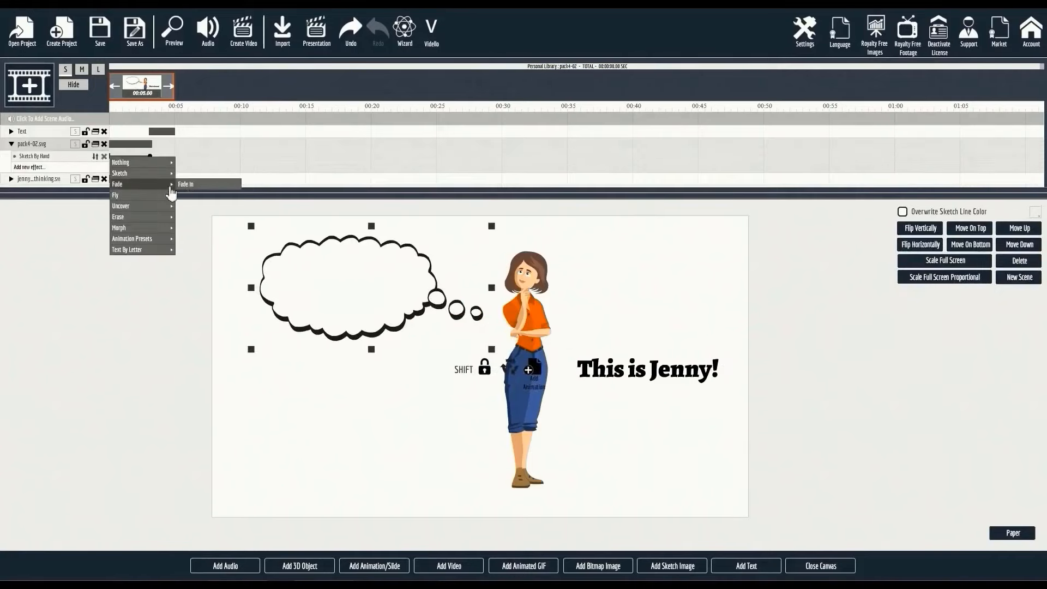
pyautogui.click(125, 191)
pyautogui.moveTo(13, 144); pyautogui.dragTo(155, 132)
# Add the house.svg sketch inside the thought bubble, with its layer on top and starting at about 00:05
pyautogui.click(672, 565)
pyautogui.click(469, 210)
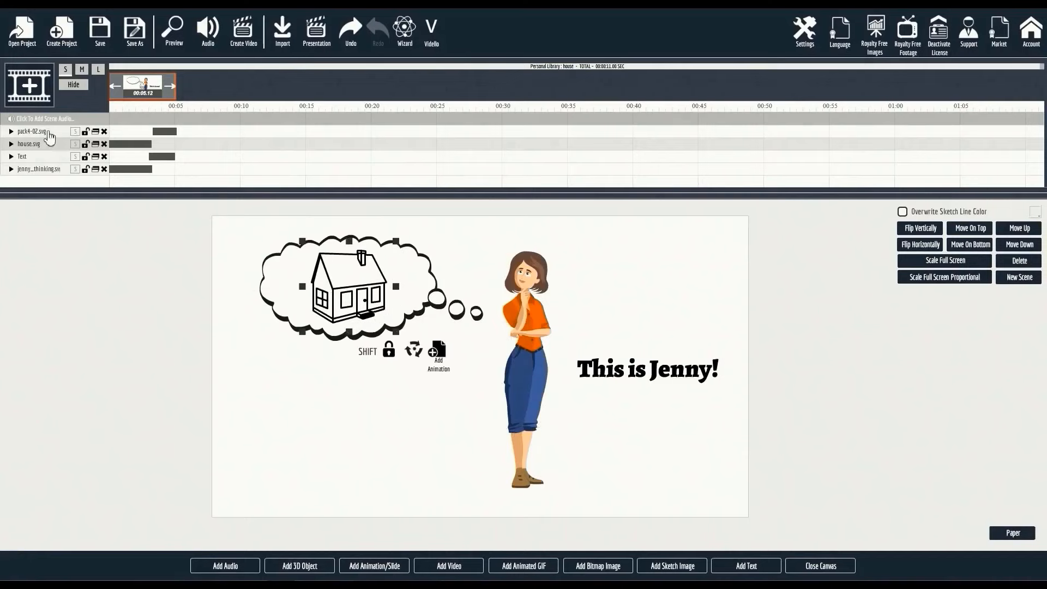
pyautogui.moveTo(27, 144); pyautogui.dragTo(28, 131)
pyautogui.moveTo(130, 132); pyautogui.dragTo(194, 132)
# Add text below the thought bubble reading "She was thinking about buying a new house..." on two lines
pyautogui.click(746, 565)
pyautogui.moveTo(414, 385); pyautogui.dragTo(295, 423)
pyautogui.moveTo(962, 236); pyautogui.dragTo(843, 238)
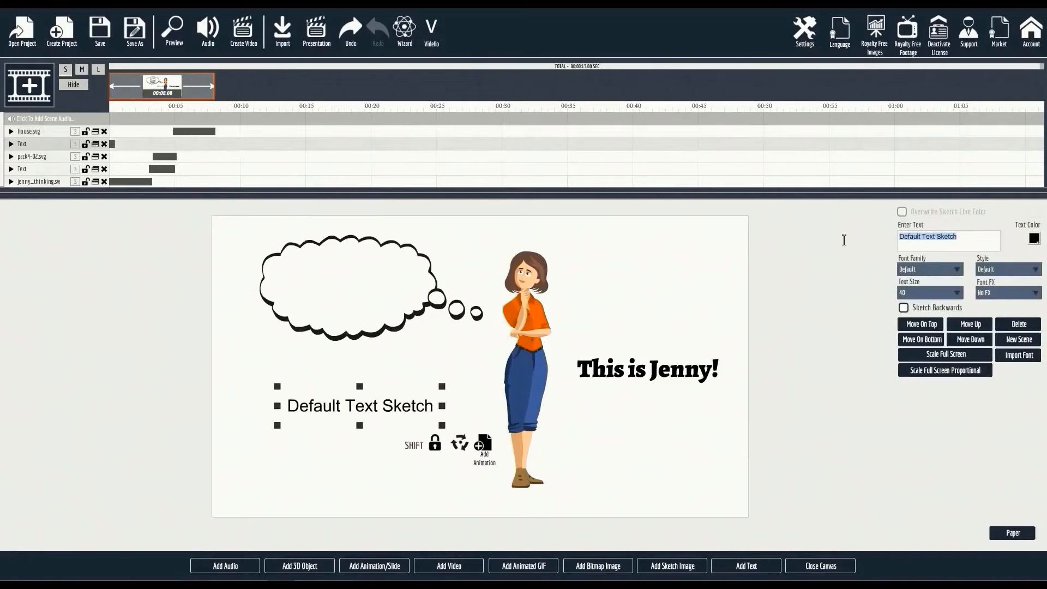
pyautogui.write('She was thinking about buying a new house...')
# Set the new text's font family to Alegreya, its size to 50 and its color to brown
pyautogui.click(955, 269)
pyautogui.click(922, 309)
pyautogui.click(955, 293)
pyautogui.click(925, 336)
pyautogui.click(1034, 238)
pyautogui.click(984, 258)
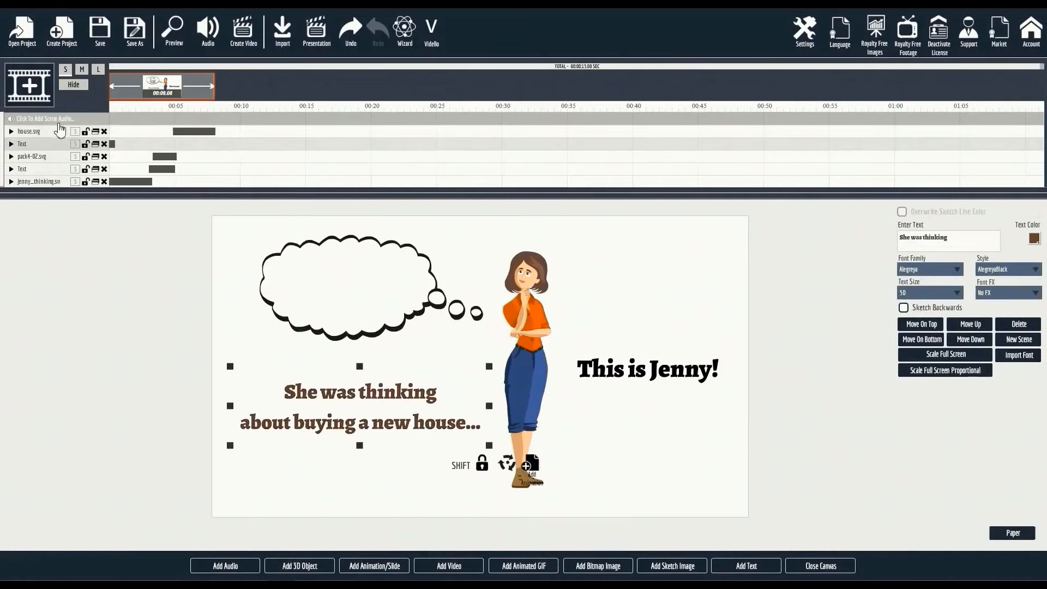
# Place the new text layer on top, start it at about 00:08 and preview the project
pyautogui.moveTo(33, 144); pyautogui.dragTo(33, 131)
pyautogui.moveTo(124, 131); pyautogui.dragTo(225, 142)
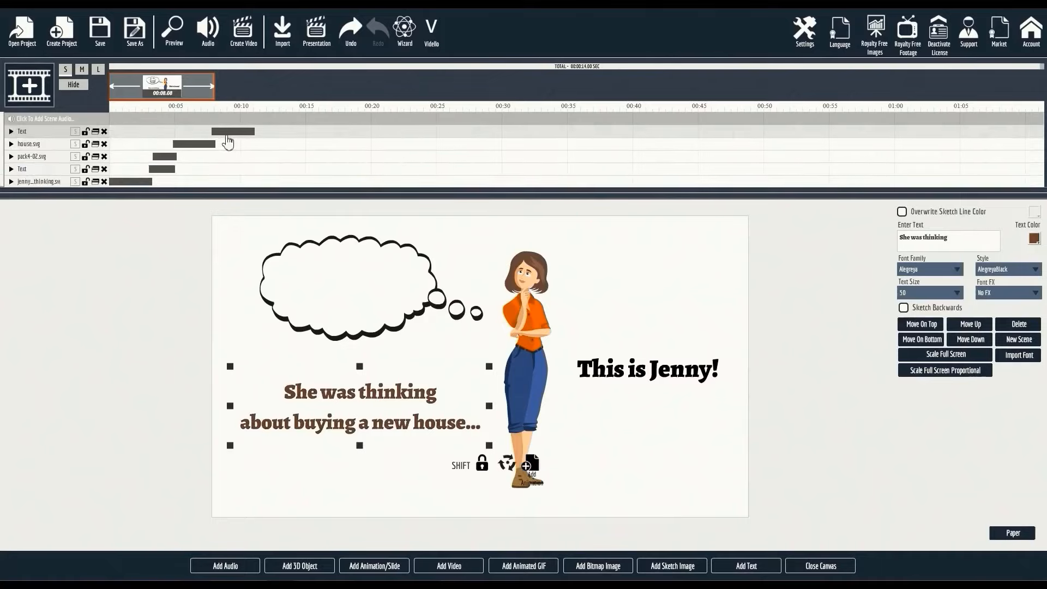
pyautogui.click(175, 44)
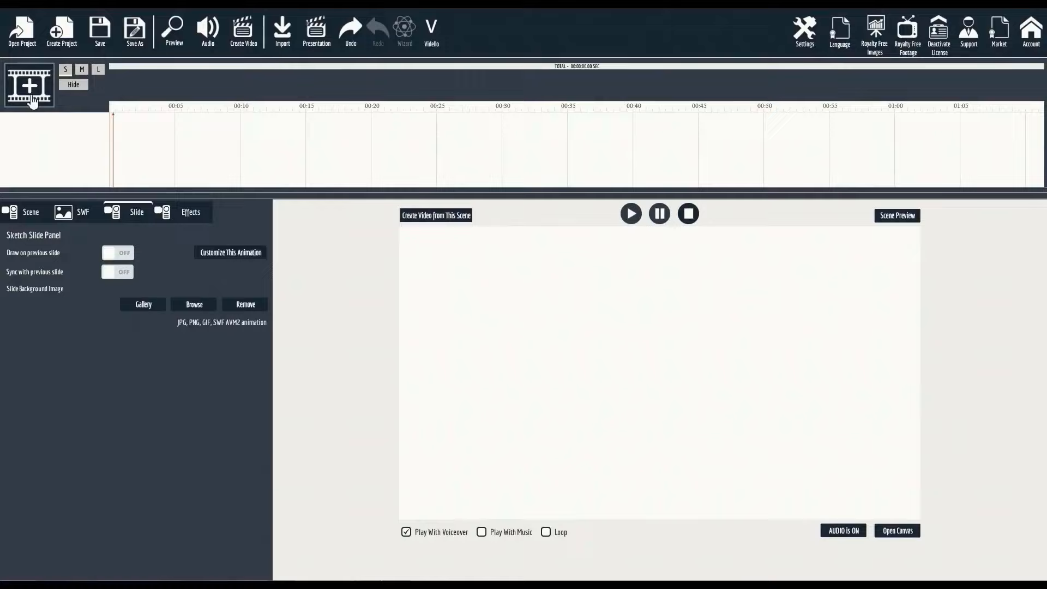
# Create a new scene and add slide01 from the Color Style video effects slide pack
pyautogui.click(29, 96)
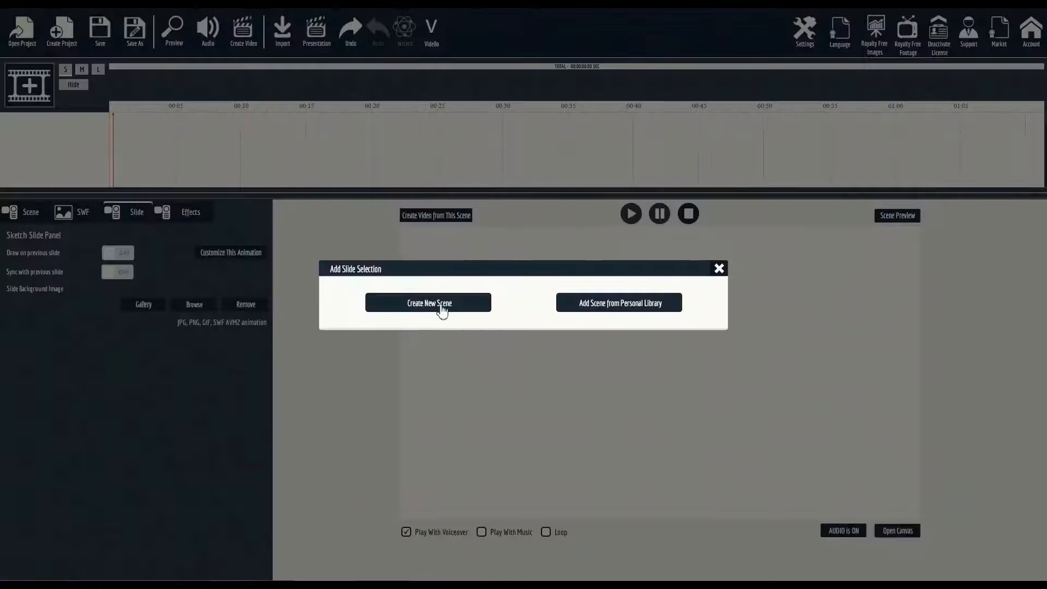
pyautogui.click(439, 305)
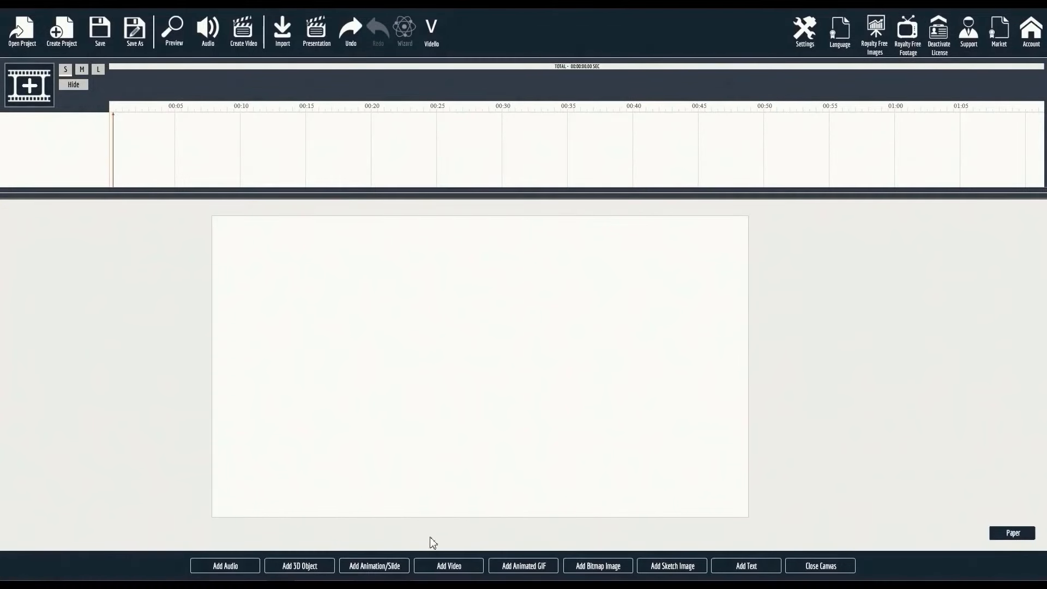
pyautogui.click(374, 566)
pyautogui.click(442, 305)
pyautogui.click(734, 412)
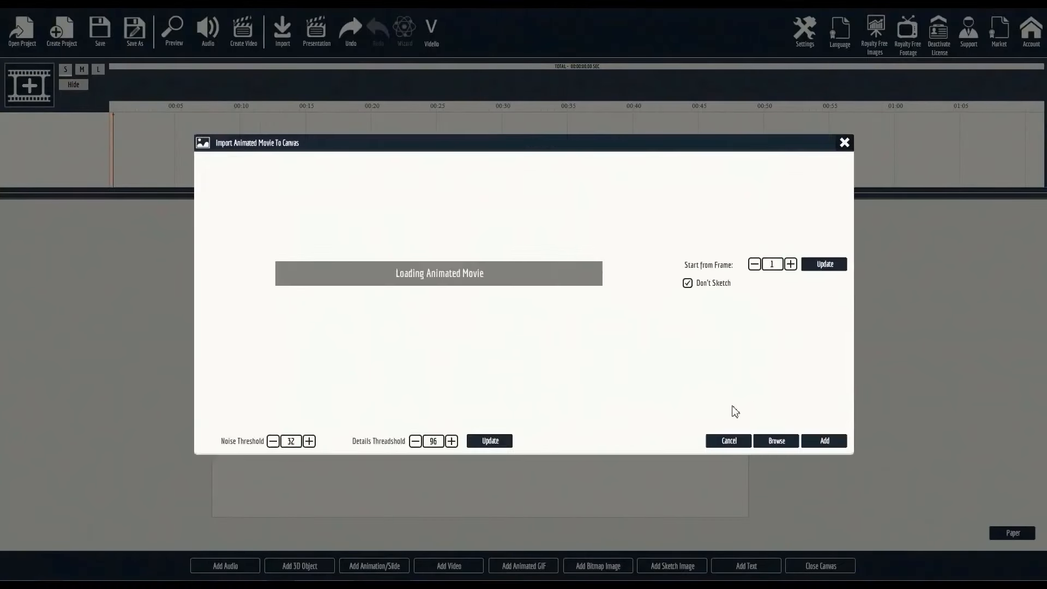
pyautogui.click(829, 439)
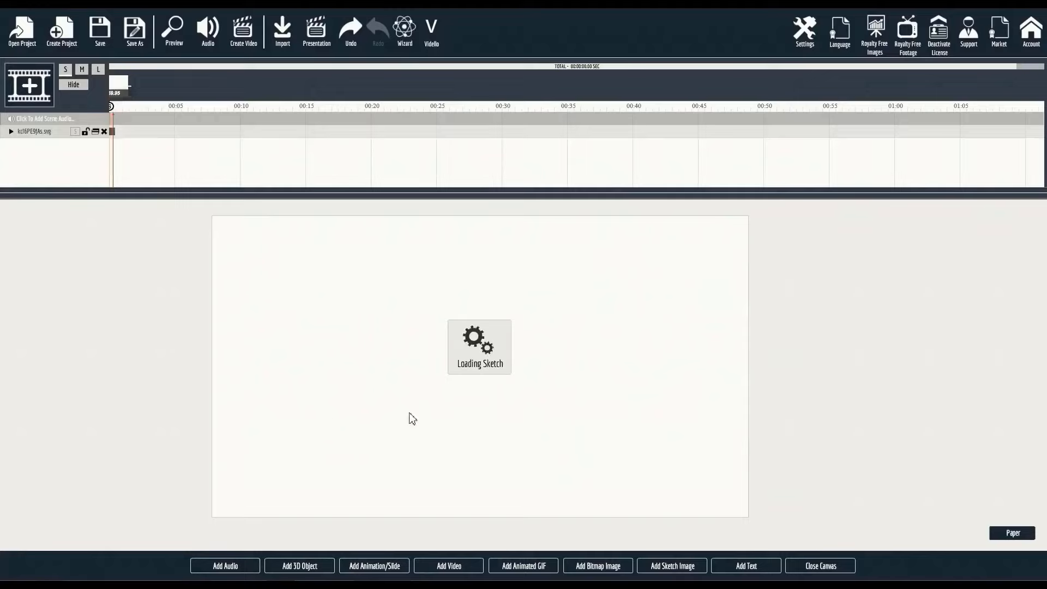
# Add slide03 and slide06 on layers above slide01, starting at about 00:03 and 00:07, and close the canvas
pyautogui.click(381, 566)
pyautogui.click(463, 227)
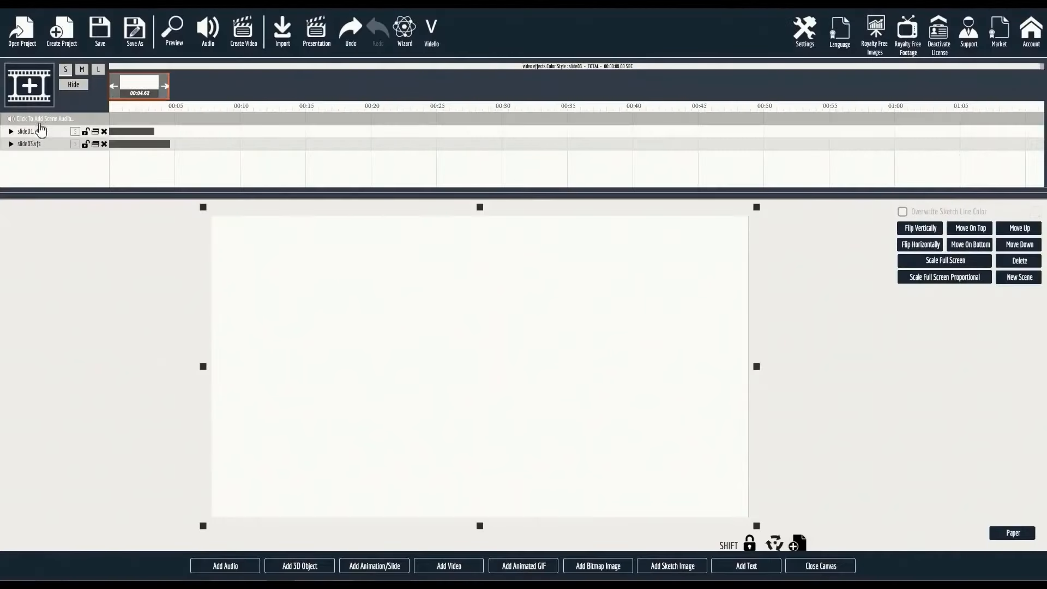
pyautogui.click(374, 566)
pyautogui.click(500, 277)
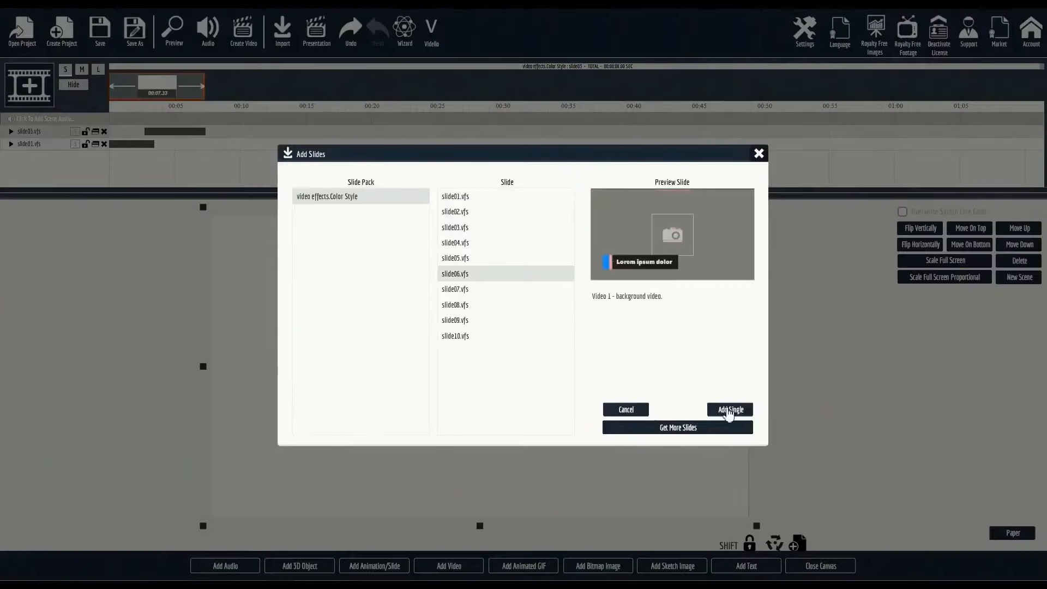
pyautogui.click(728, 409)
pyautogui.click(821, 441)
pyautogui.moveTo(95, 146); pyautogui.dragTo(55, 132)
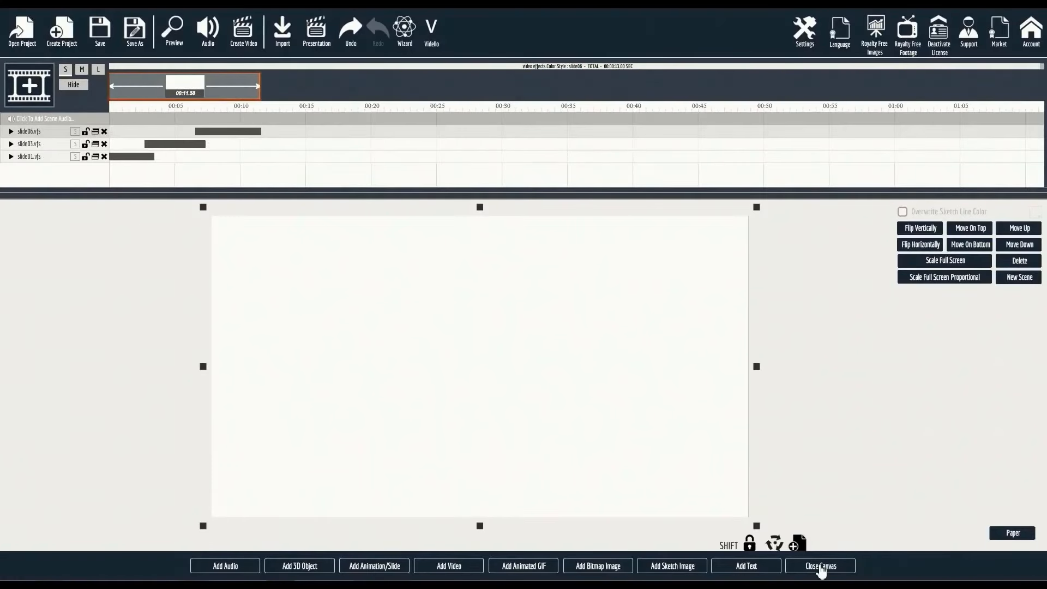
pyautogui.click(821, 566)
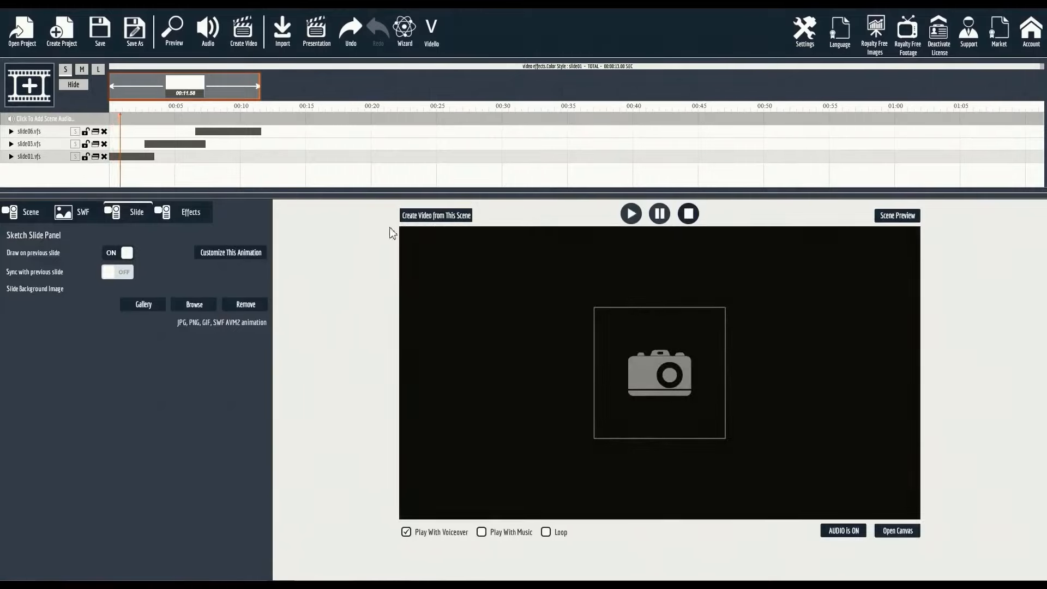
# Customize slide01 by loading maldives-1993704_1920.jpg into Image Area 1
pyautogui.click(206, 261)
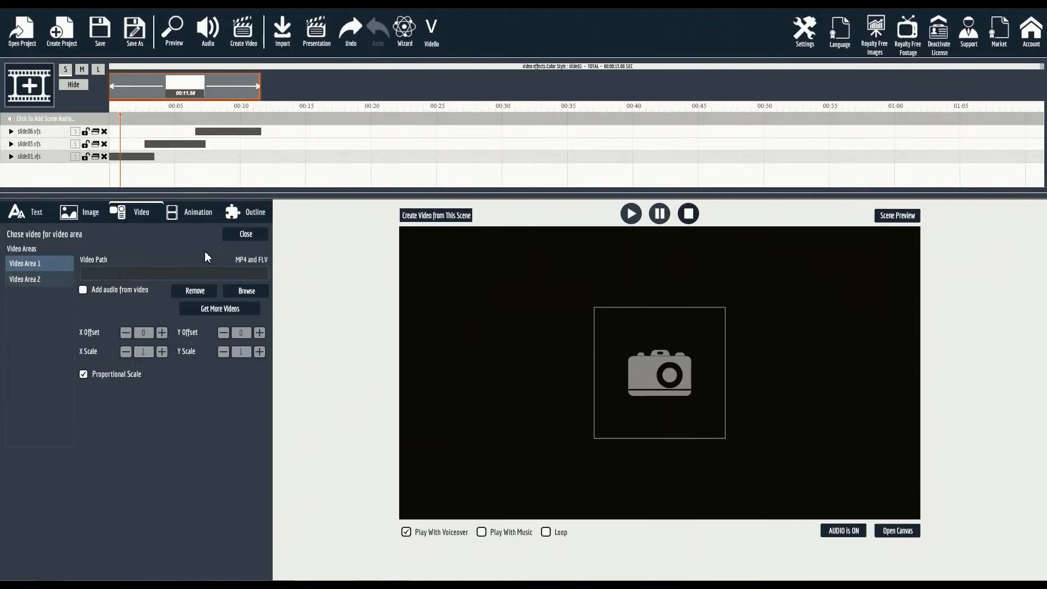
pyautogui.click(87, 212)
pyautogui.click(125, 262)
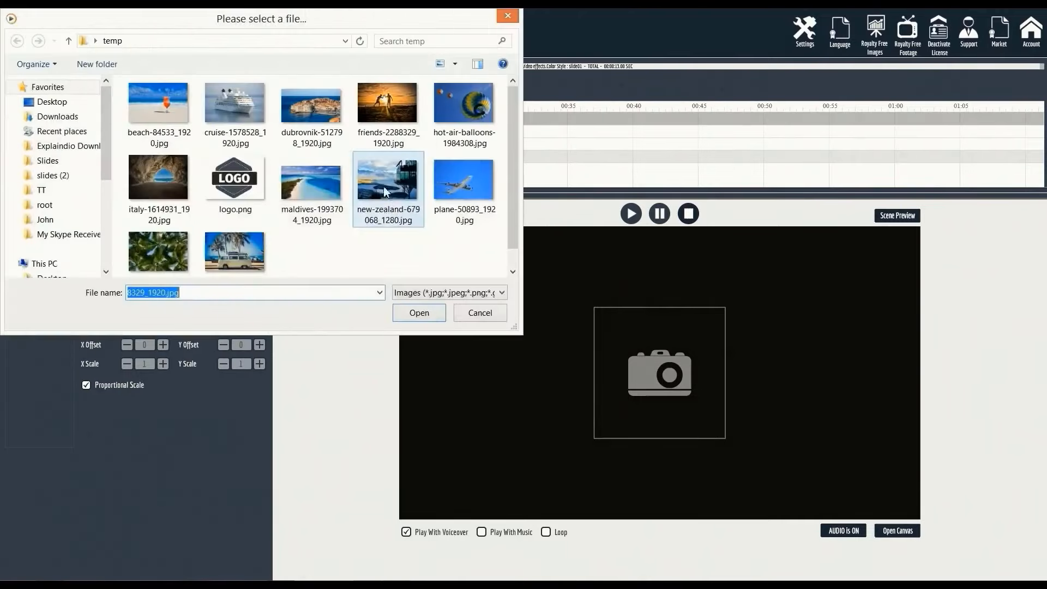
pyautogui.doubleClick(299, 182)
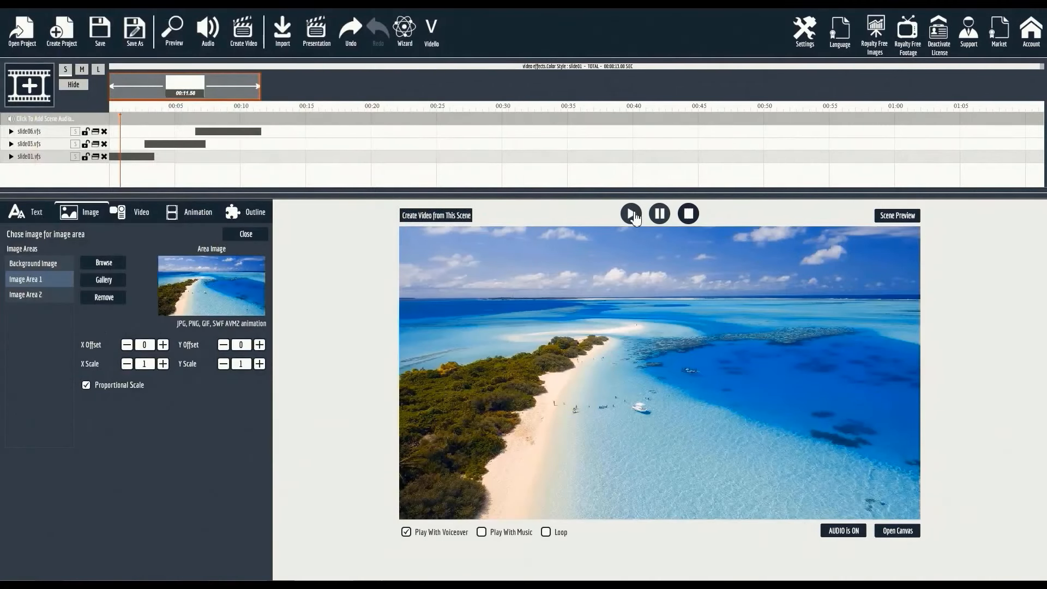
# Play slide01 up to its logo text, change Text Area 1 to "YOUR COMPANY" and turn off its word wrap
pyautogui.click(632, 216)
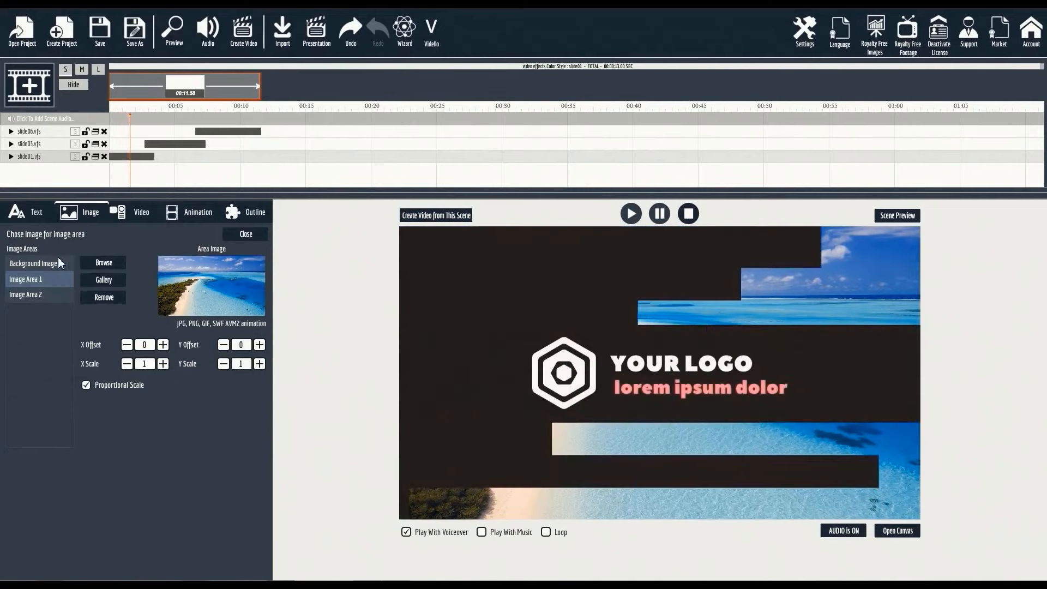
pyautogui.click(47, 216)
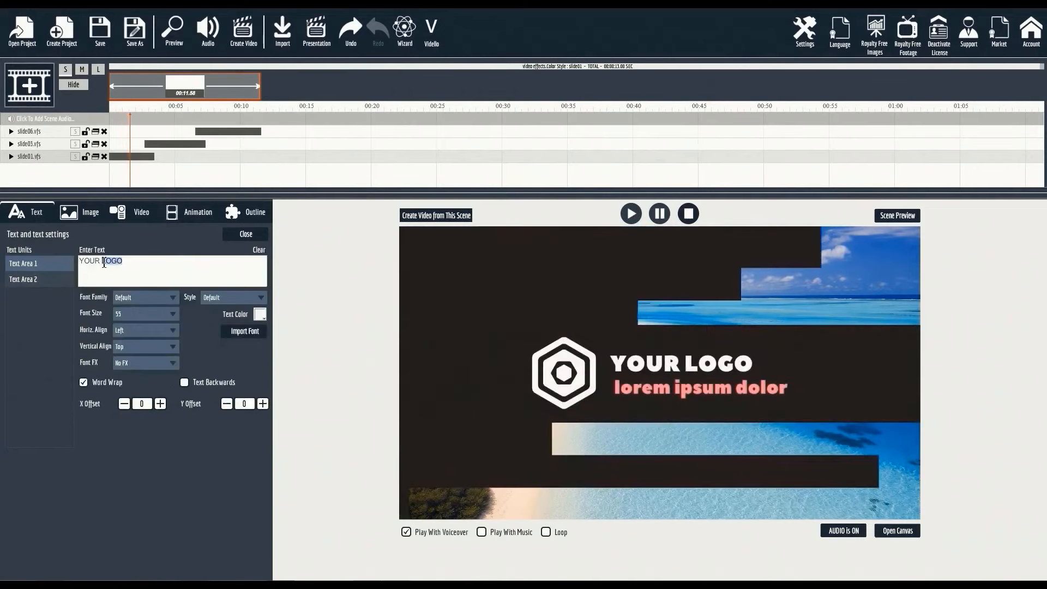
pyautogui.write('COMPANY')
pyautogui.click(84, 383)
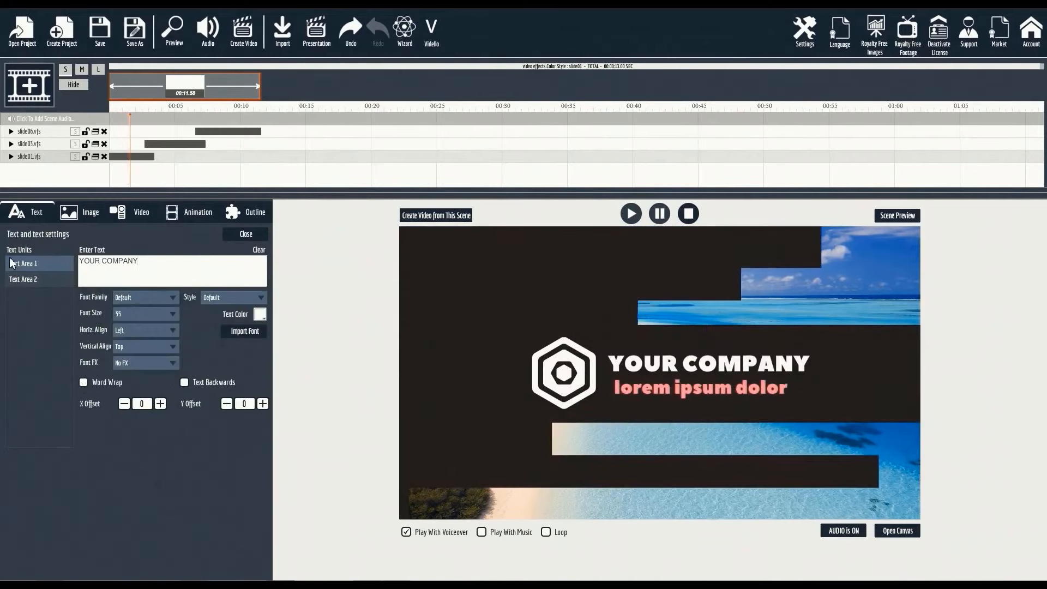
# Change slide01's Text Area 2 to "your company slogan" and turn off its word wrap
pyautogui.click(33, 279)
pyautogui.write('your company slogan')
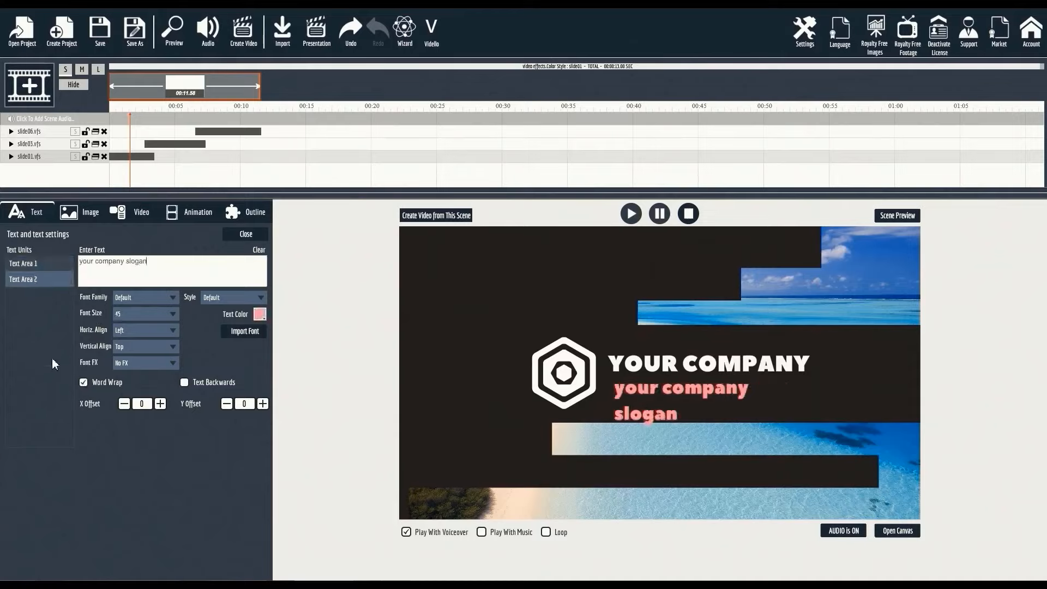
pyautogui.click(84, 383)
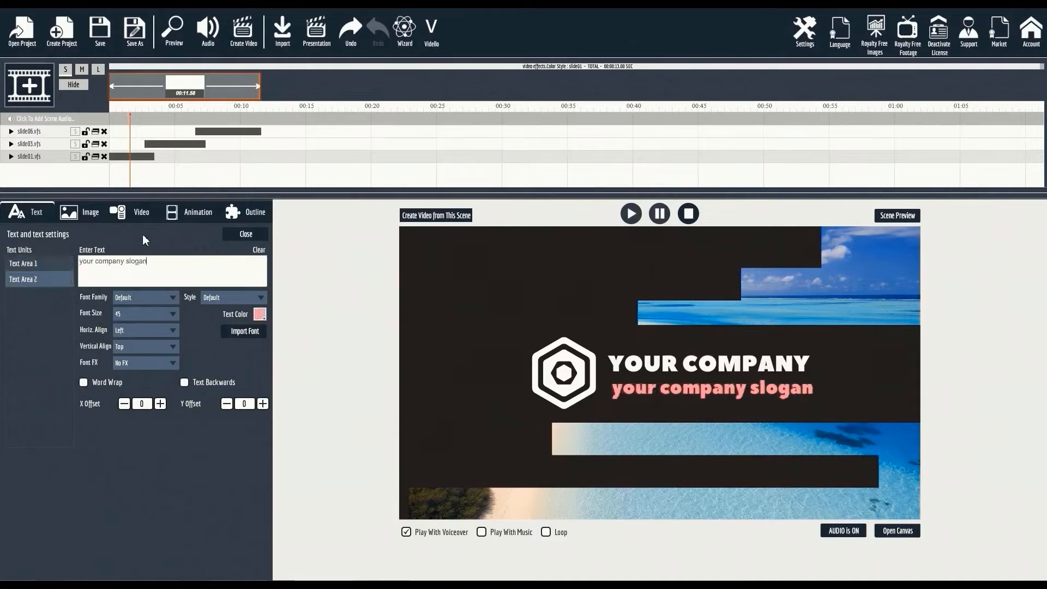
# Load logo.png into slide01's Image Area 2 and open the slide's outline settings
pyautogui.click(79, 212)
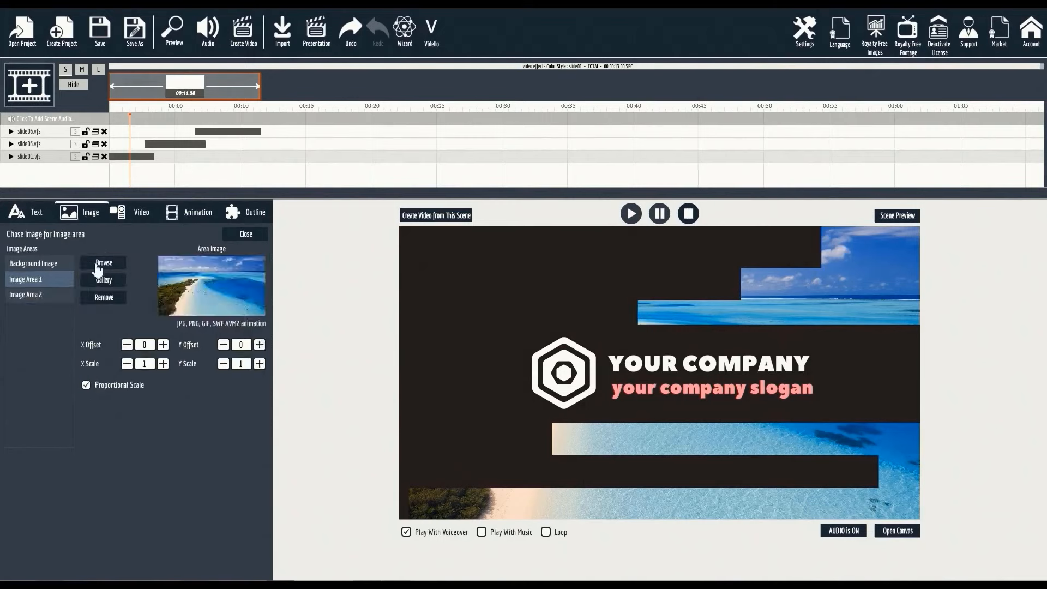
pyautogui.click(63, 295)
pyautogui.click(104, 263)
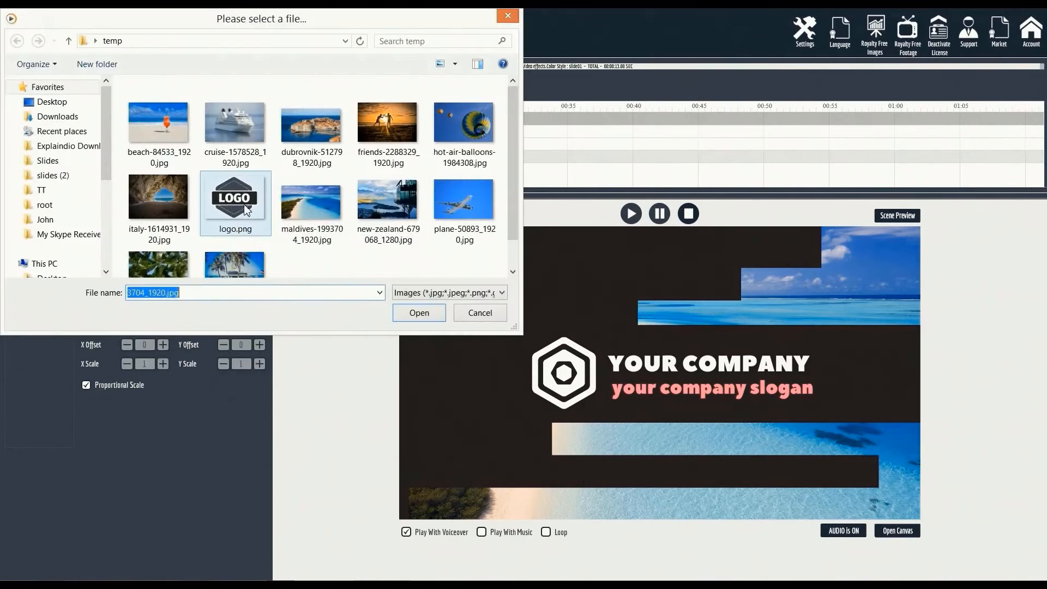
pyautogui.doubleClick(247, 210)
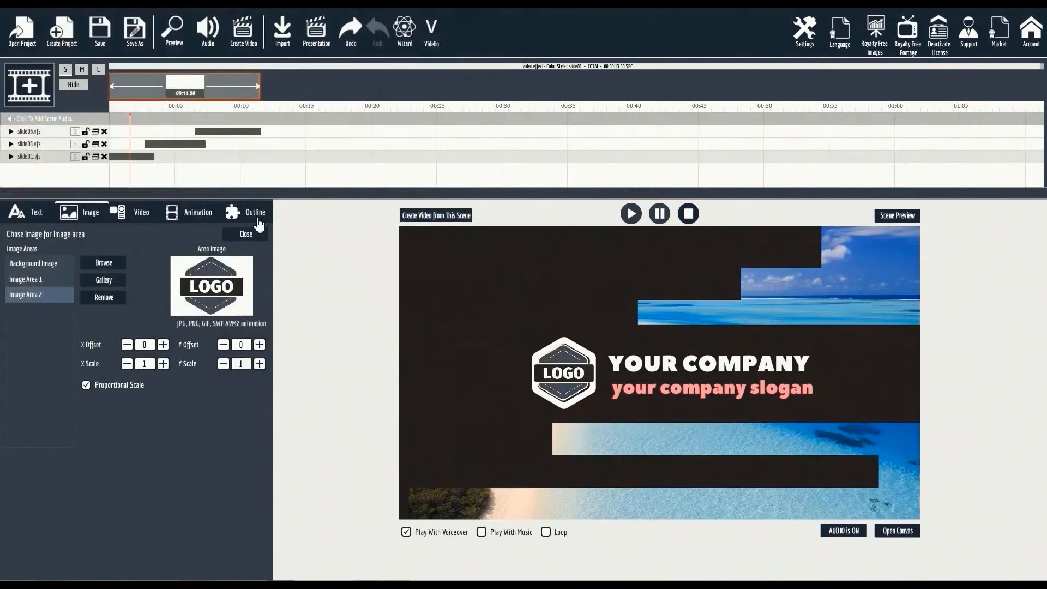
pyautogui.click(256, 216)
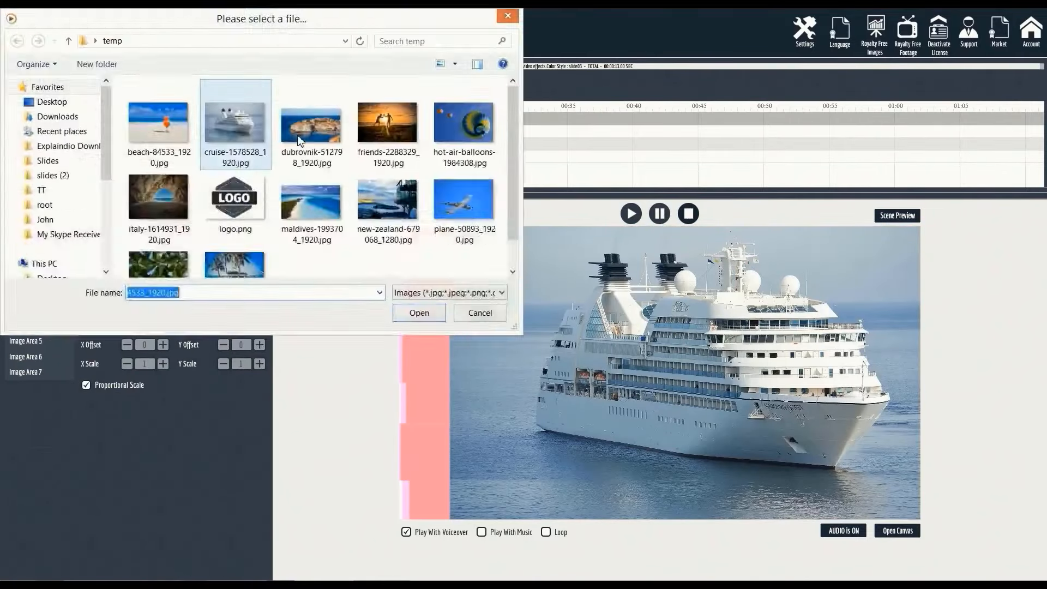
# Load friends-2288329_1920.jpg into an image area of slide03 and the girl-on-vintage-bike video into a video area of slide06
pyautogui.doubleClick(387, 123)
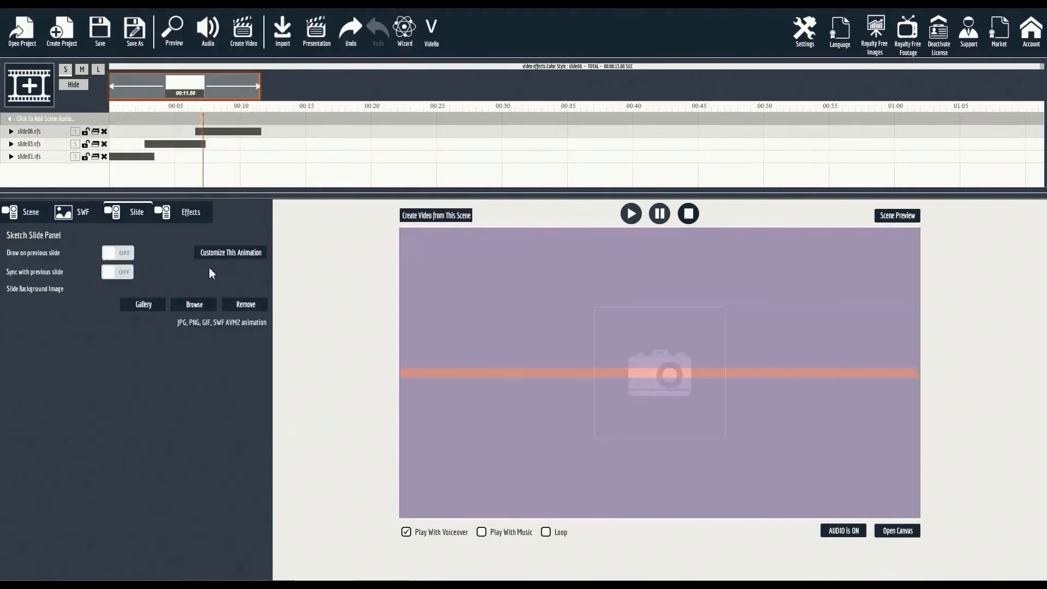
pyautogui.click(246, 290)
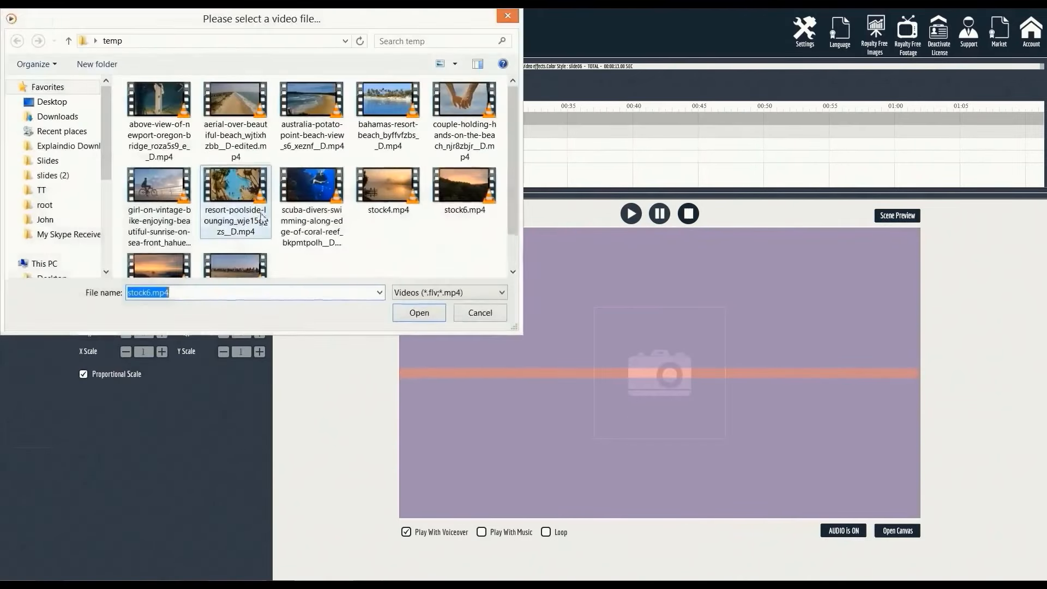
pyautogui.doubleClick(147, 181)
# Browse for a clip for another video area of slide06 and preview the project
pyautogui.click(38, 297)
pyautogui.click(253, 290)
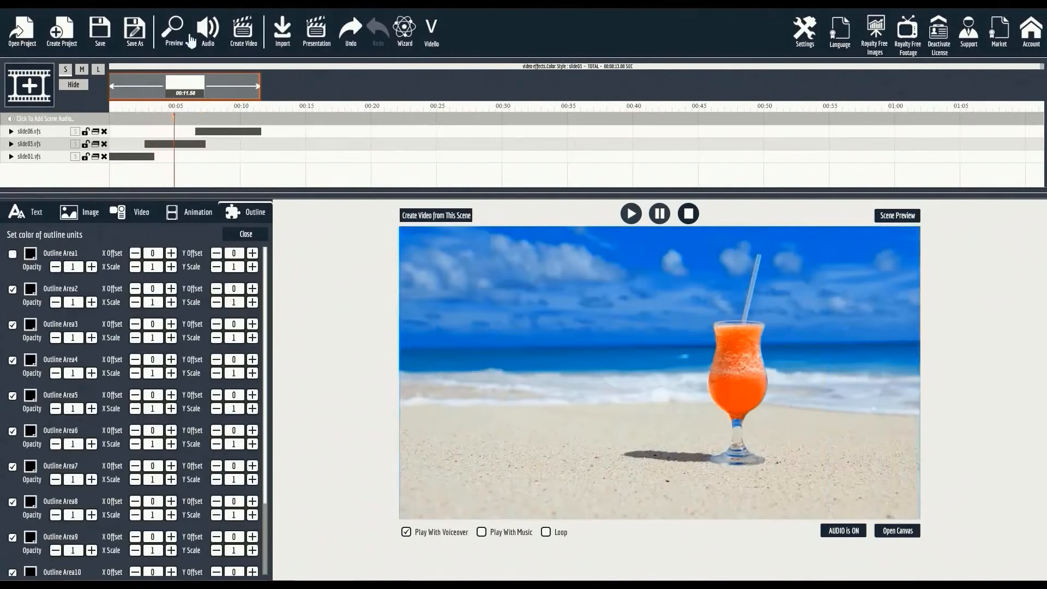
pyautogui.click(174, 30)
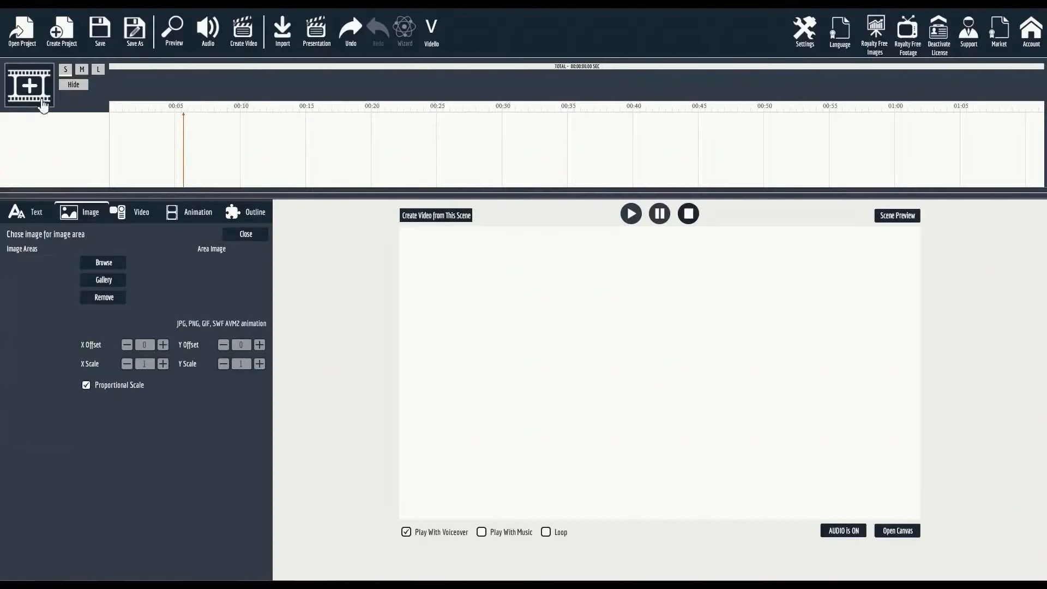
# Create a new scene containing slide03 from the personal finance Accountant1 slide pack
pyautogui.click(43, 103)
pyautogui.click(428, 303)
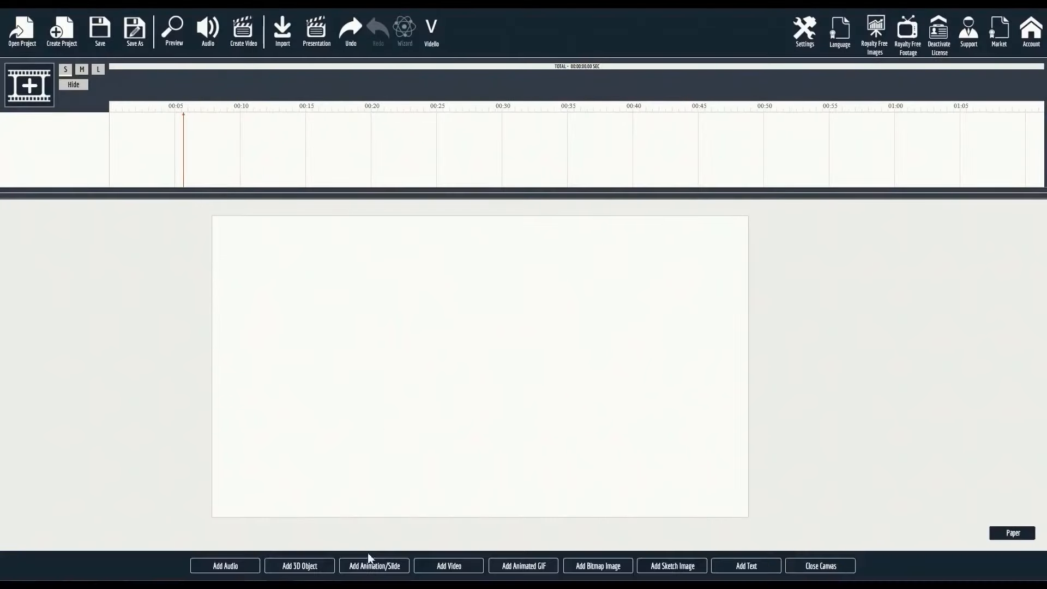
pyautogui.click(374, 565)
pyautogui.click(727, 409)
# Add slide04 and one further Accountant1 slide as two more scenes, close the canvas and view the scenes in the preview
pyautogui.click(387, 563)
pyautogui.click(436, 302)
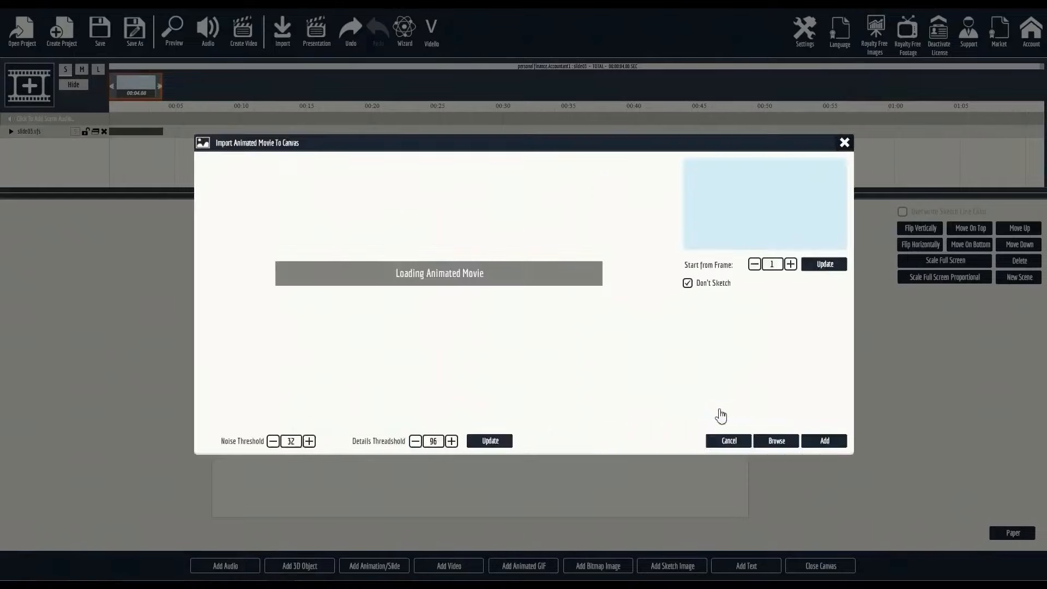
pyautogui.click(727, 410)
pyautogui.click(398, 561)
pyautogui.click(437, 302)
pyautogui.click(727, 409)
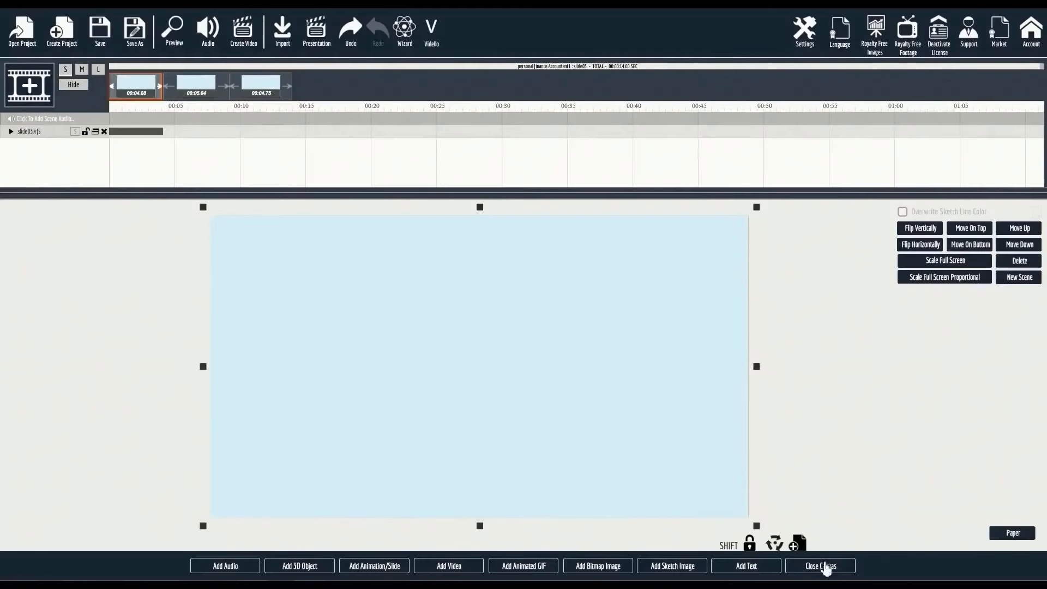
pyautogui.click(257, 129)
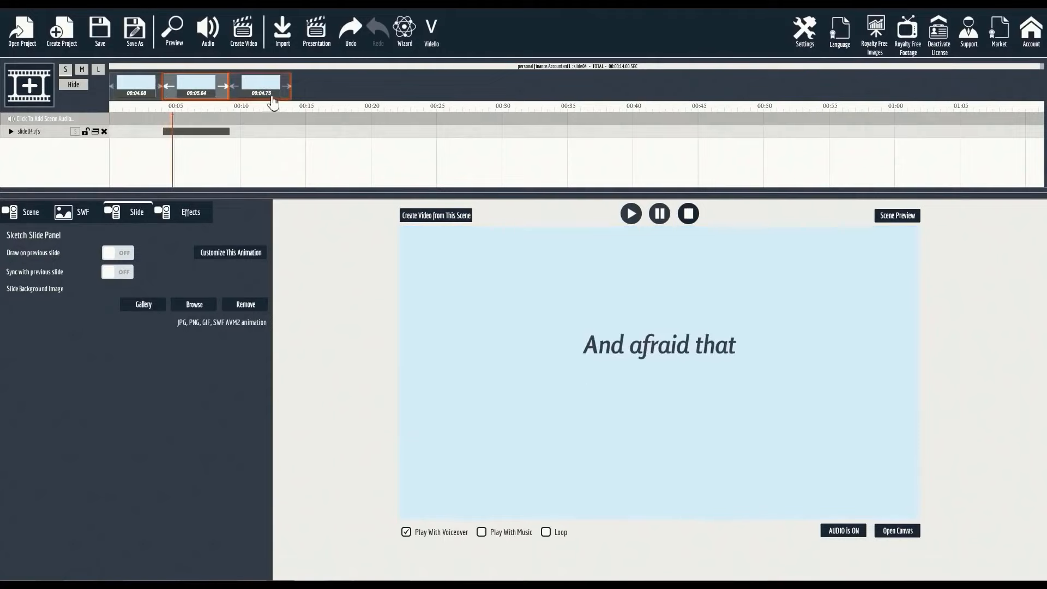
# Customize slide05 in the third scene by replacing the company placeholder text in Text Area 3 with "Accounting Company"
pyautogui.click(273, 102)
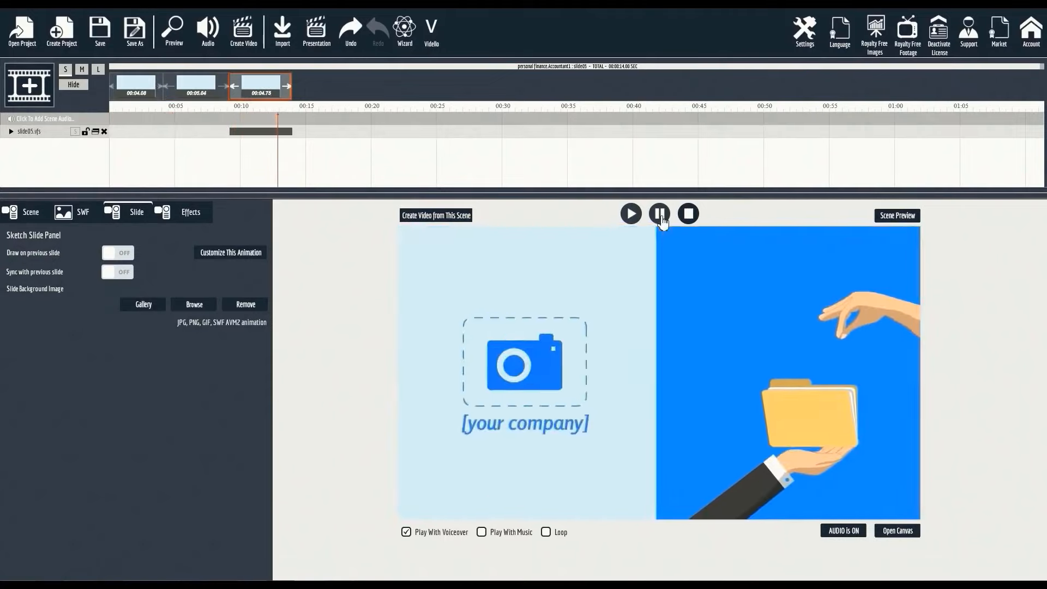
pyautogui.click(238, 254)
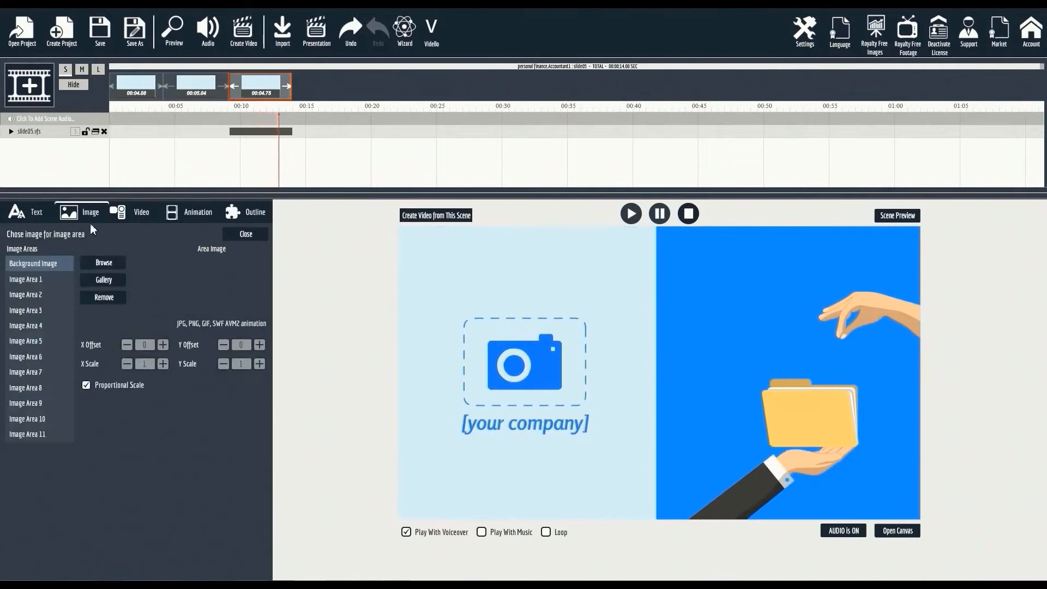
pyautogui.click(34, 213)
pyautogui.click(53, 295)
pyautogui.hotkey('ctrl', 'a')
pyautogui.write('Accounting Company')
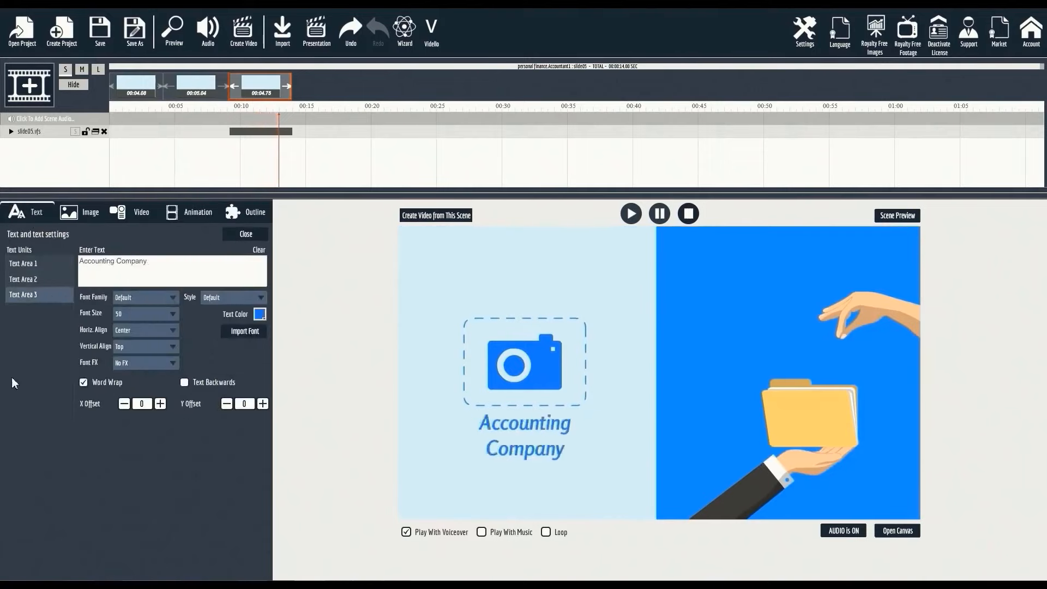
# Turn off word wrap for the Accounting Company text and format it in black with the Abel font at size 60
pyautogui.click(110, 383)
pyautogui.click(260, 315)
pyautogui.click(318, 335)
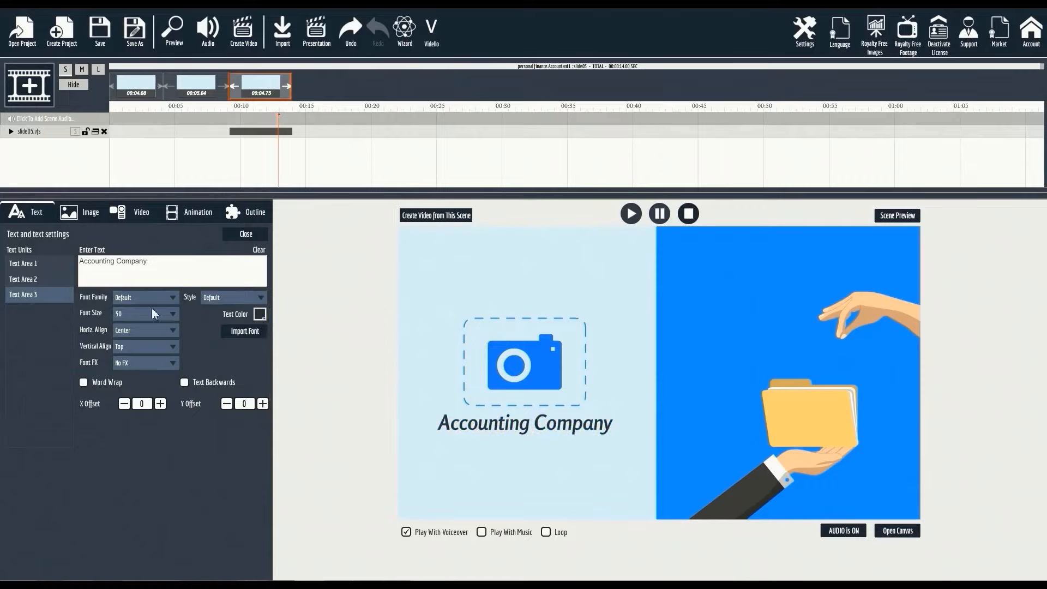
pyautogui.click(152, 298)
pyautogui.click(155, 313)
pyautogui.click(143, 315)
pyautogui.click(130, 349)
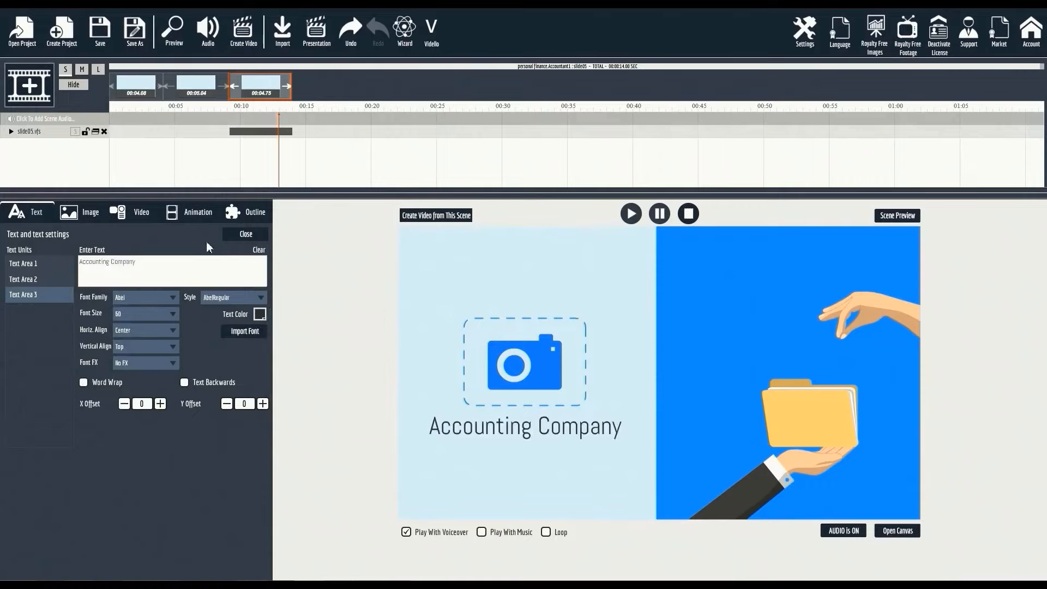
# Load logo.png into Image Area 11 of slide05 and scale it proportionally to 0.96
pyautogui.click(90, 213)
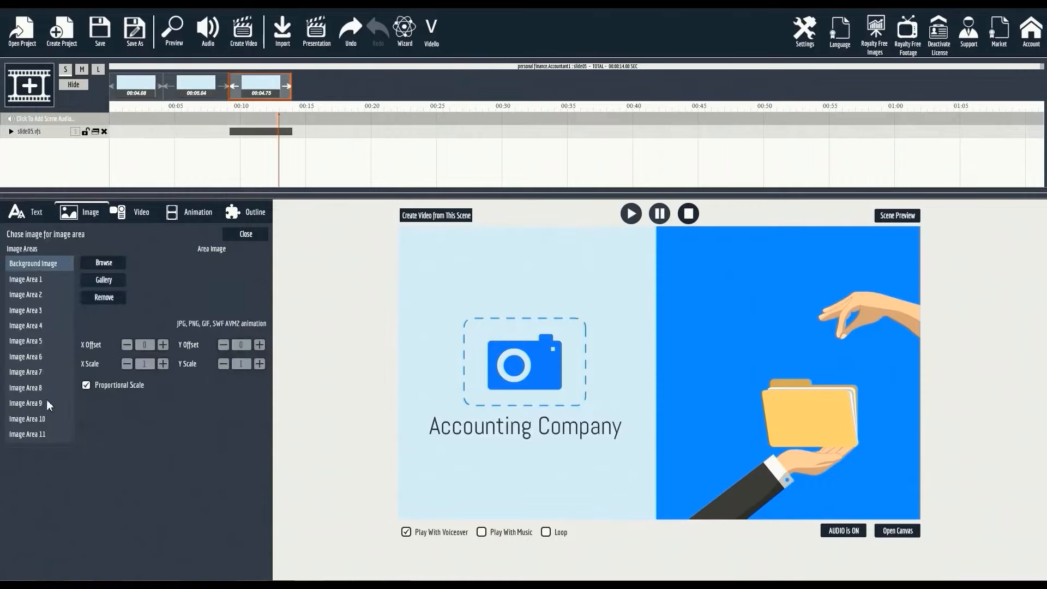
pyautogui.click(27, 434)
pyautogui.click(104, 262)
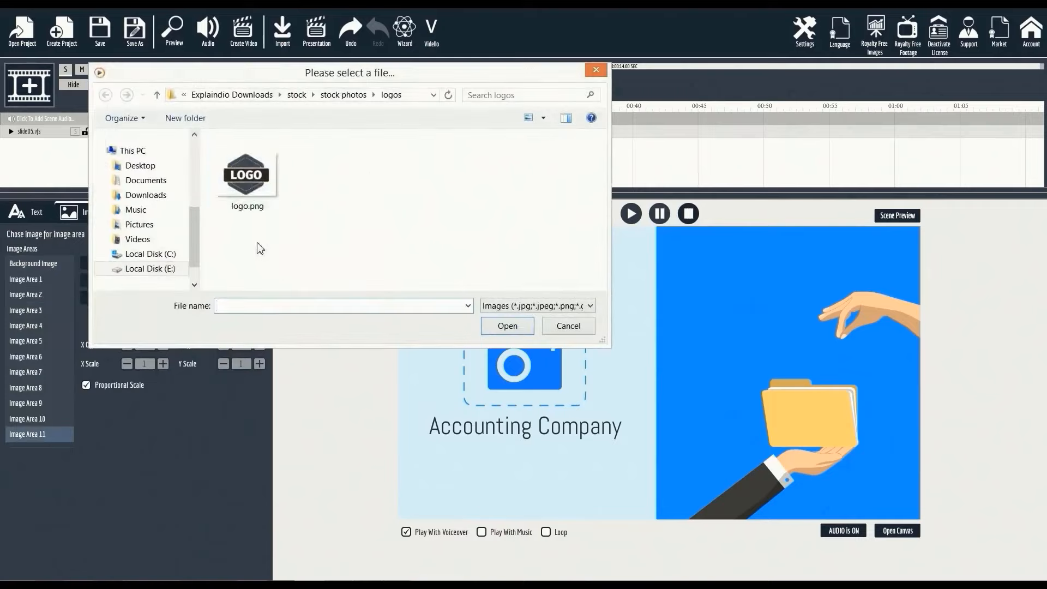
pyautogui.doubleClick(243, 177)
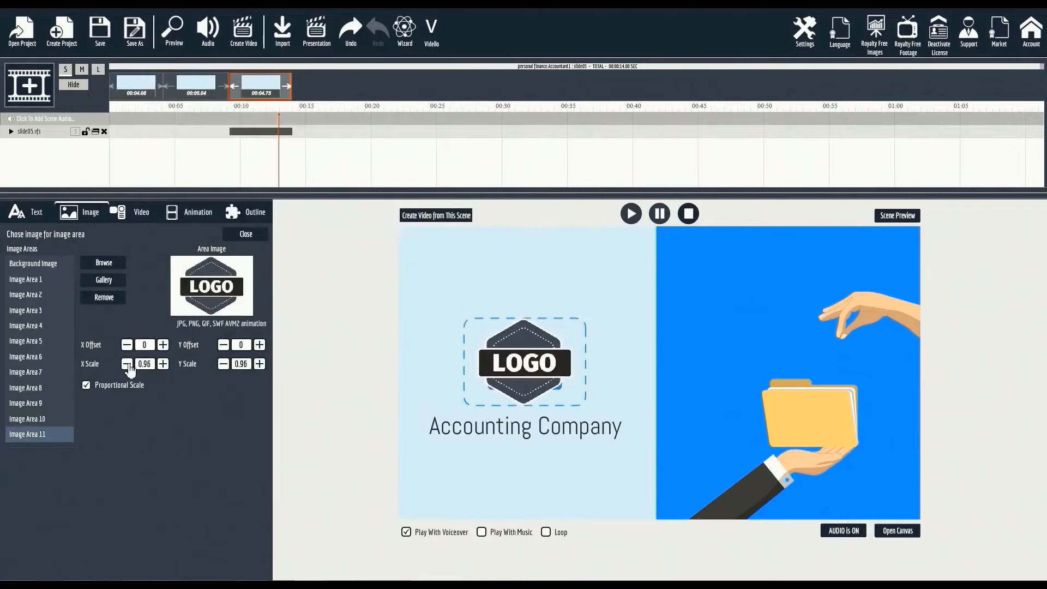
# Disable Outline Area17 to hide the placeholder outline around the logo and preview the project
pyautogui.click(240, 217)
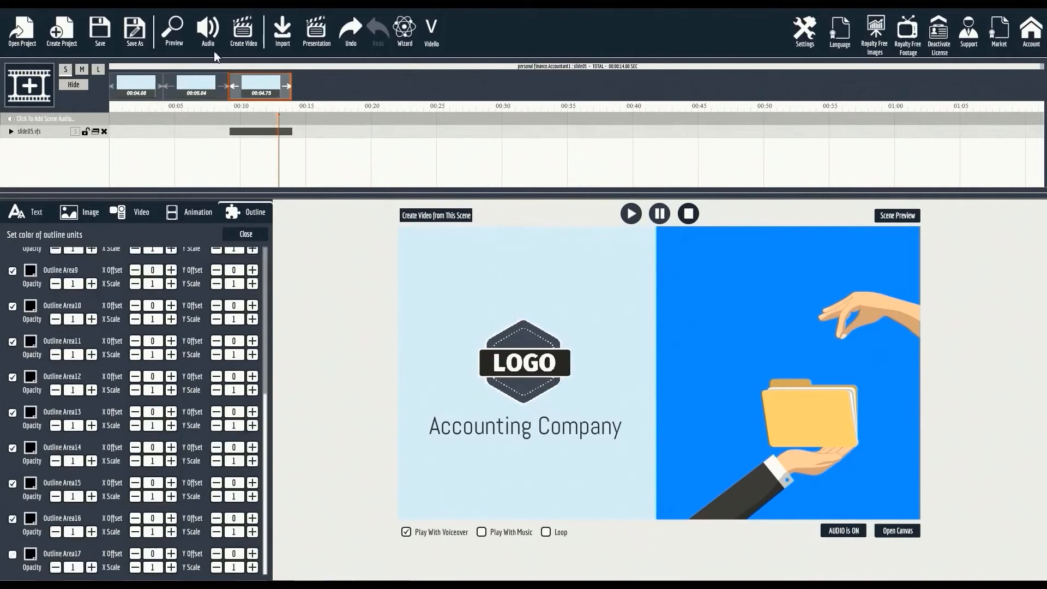
pyautogui.click(173, 43)
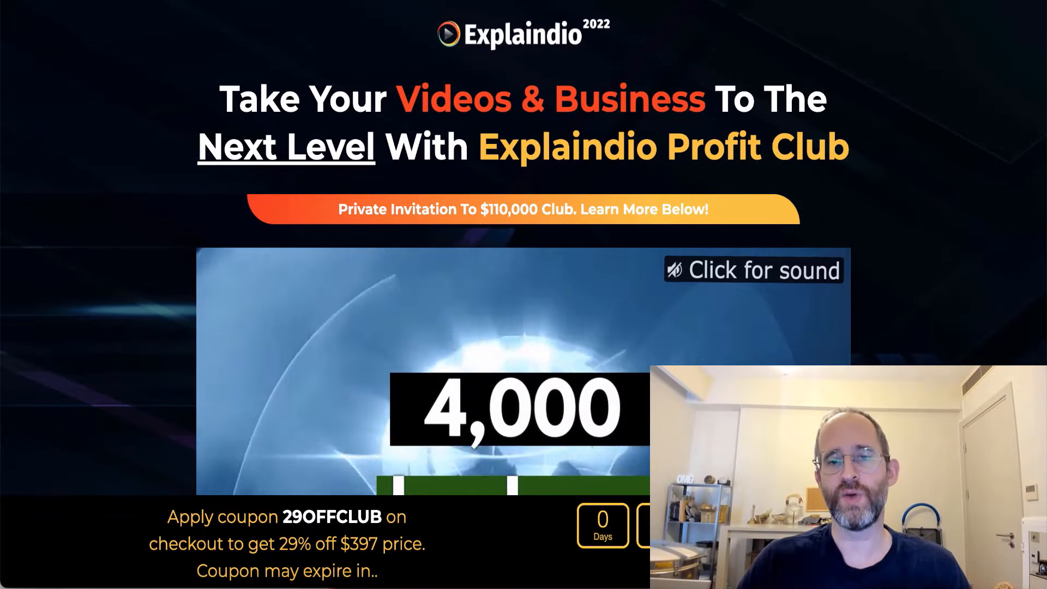
# Switch to the web browser and review the Explaindio Profit Club page's introduction and the content included with the software and the club
pyautogui.scroll(-2, 485, 295)
pyautogui.scroll(-5, 486, 246)
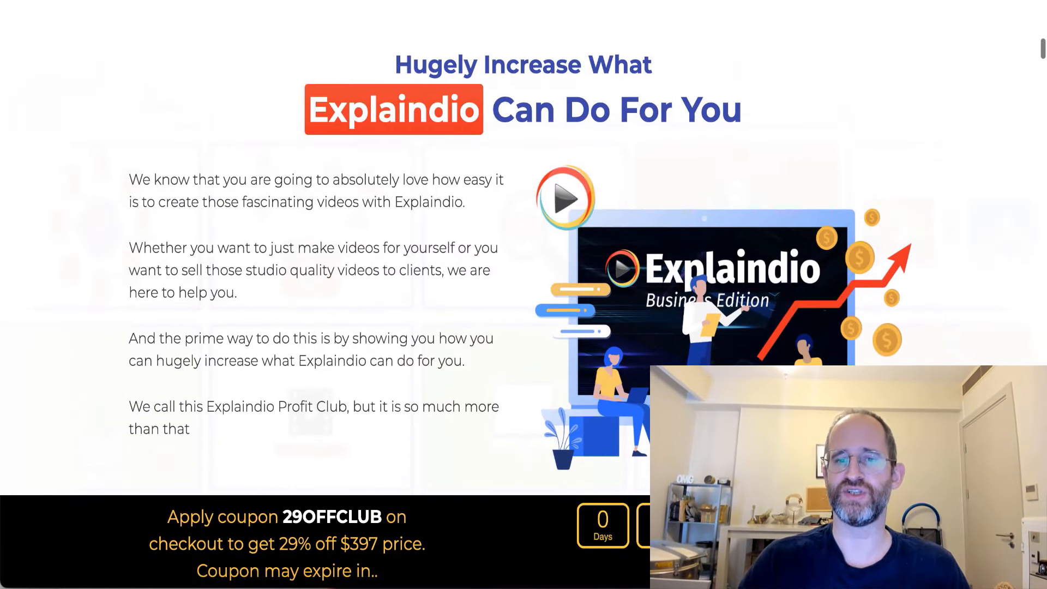
pyautogui.scroll(-10, 523, 245)
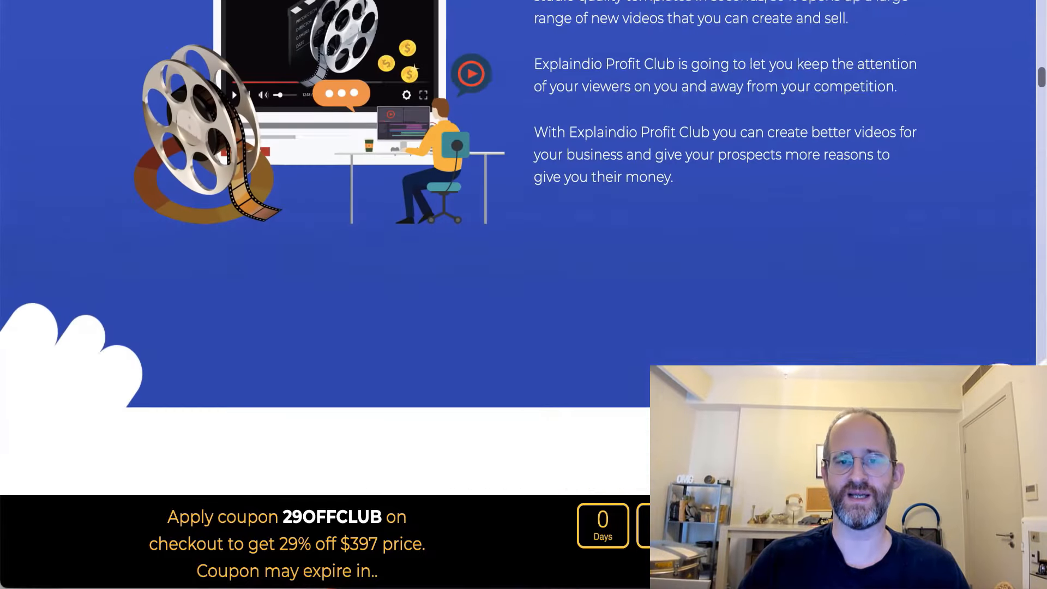
pyautogui.scroll(-15, 524, 245)
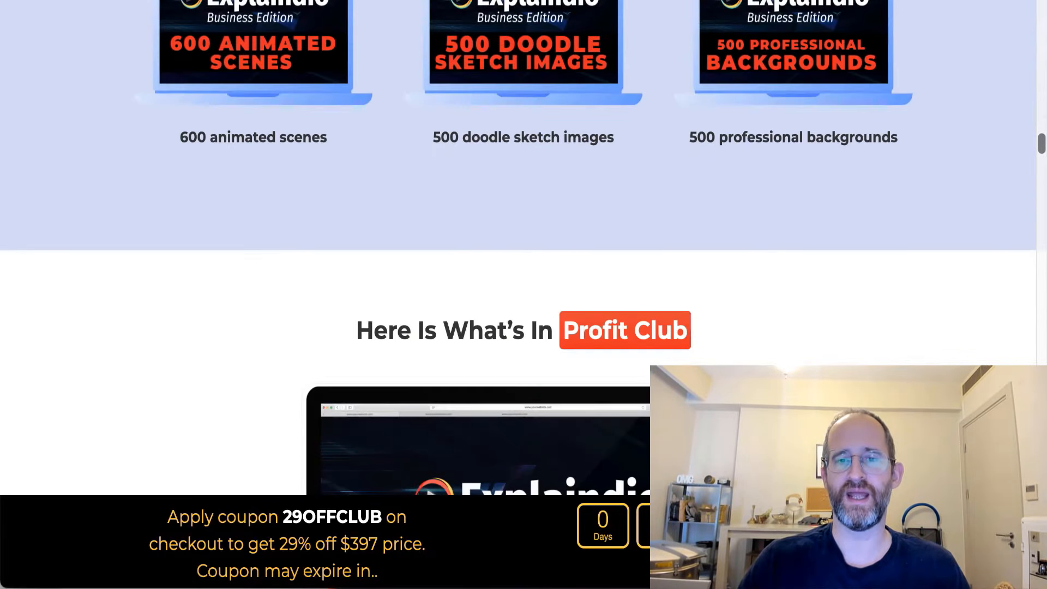
pyautogui.scroll(3, 523, 245)
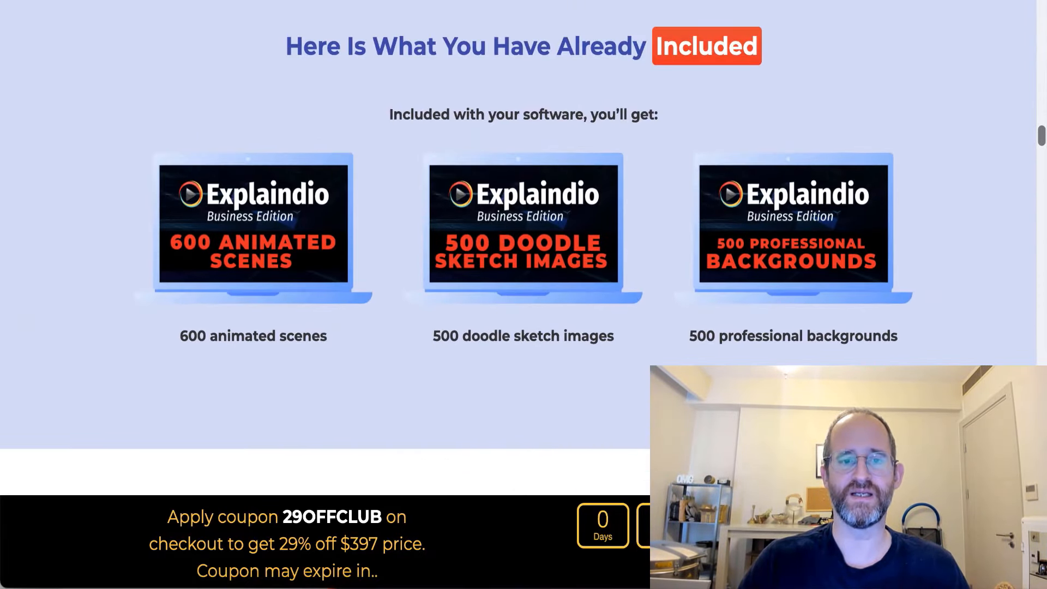
pyautogui.scroll(-2, 523, 245)
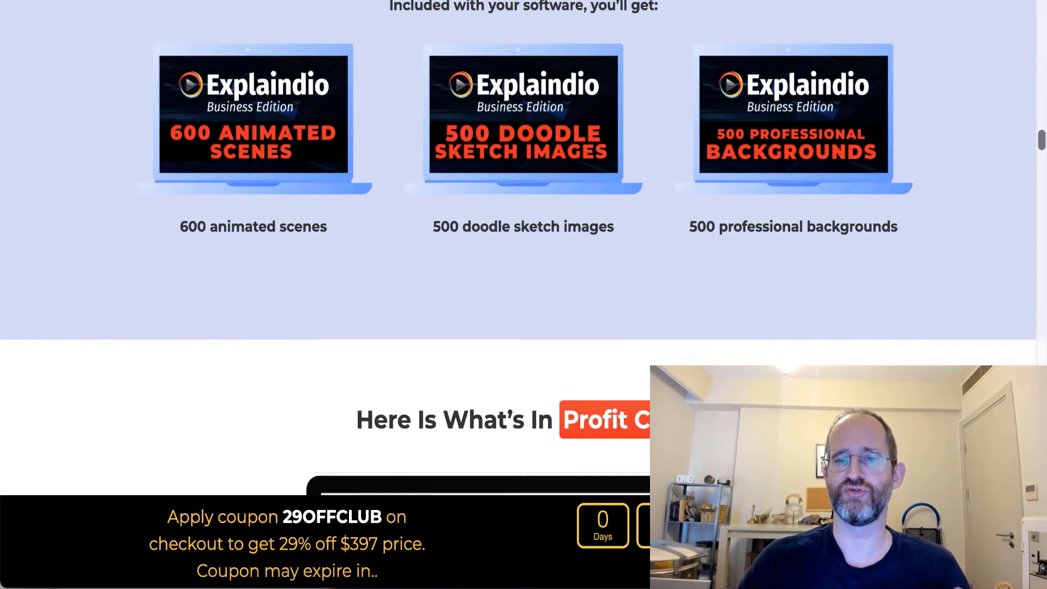
pyautogui.scroll(-20, 523, 246)
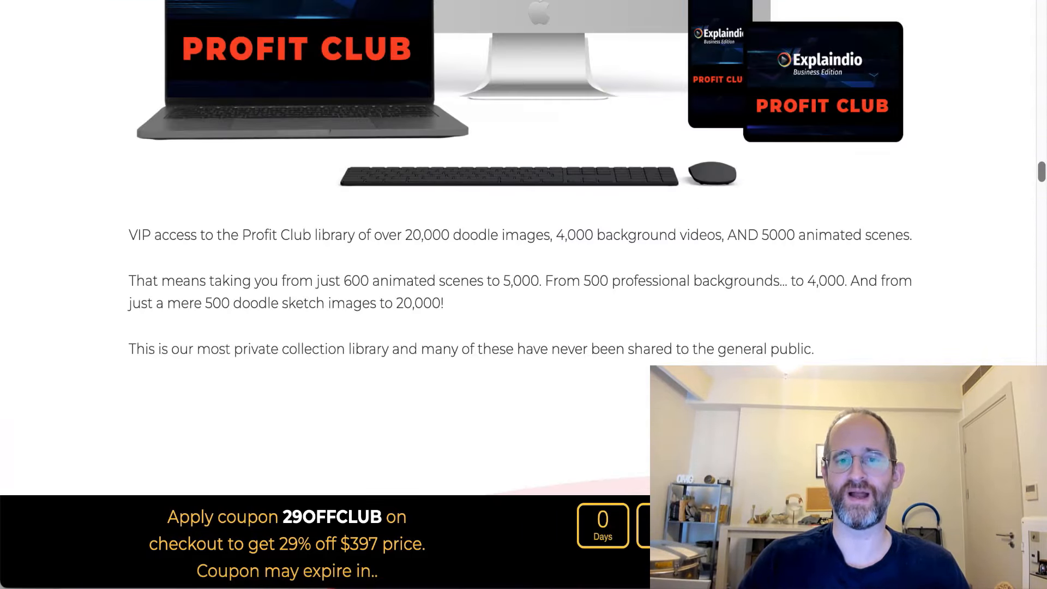
# Examine the Profit Club page's doodle samples, license terms and its monthly, annual and one-time pricing options
pyautogui.scroll(-6, 744, 319)
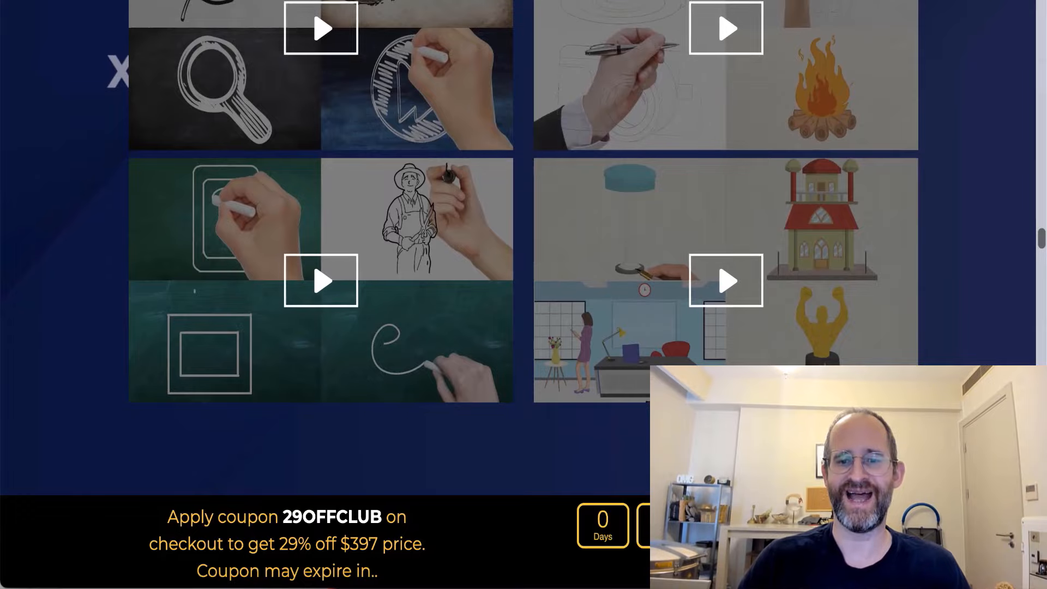
pyautogui.scroll(-15, 524, 245)
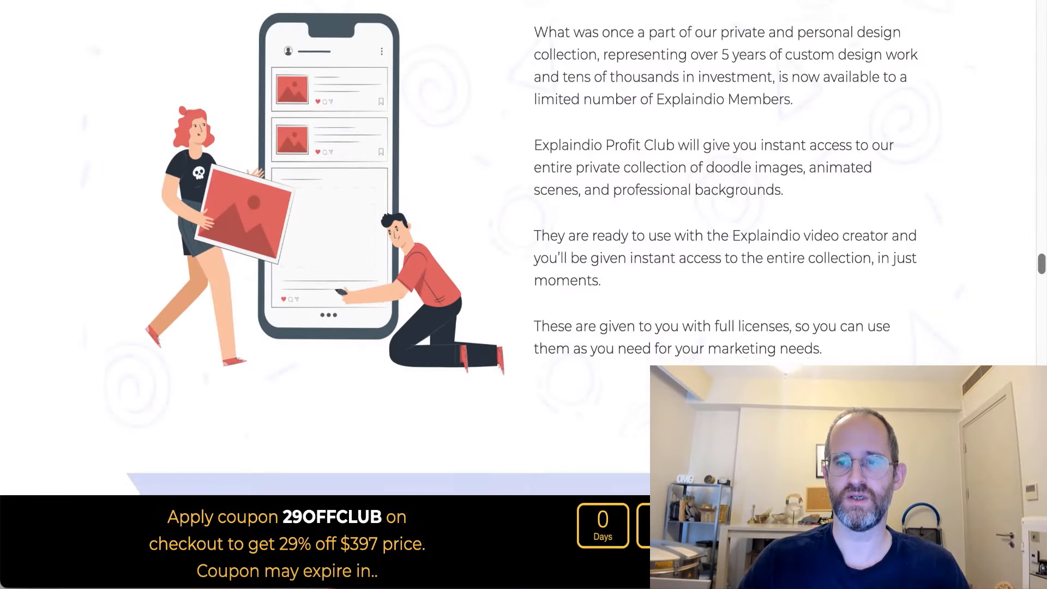
pyautogui.scroll(-20, 523, 245)
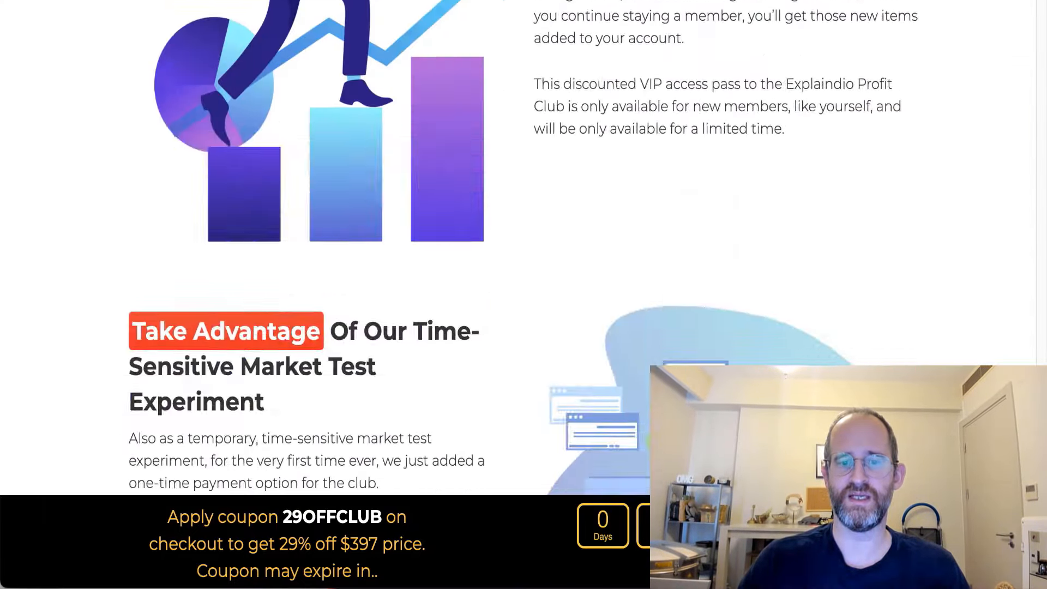
pyautogui.scroll(-7, 523, 245)
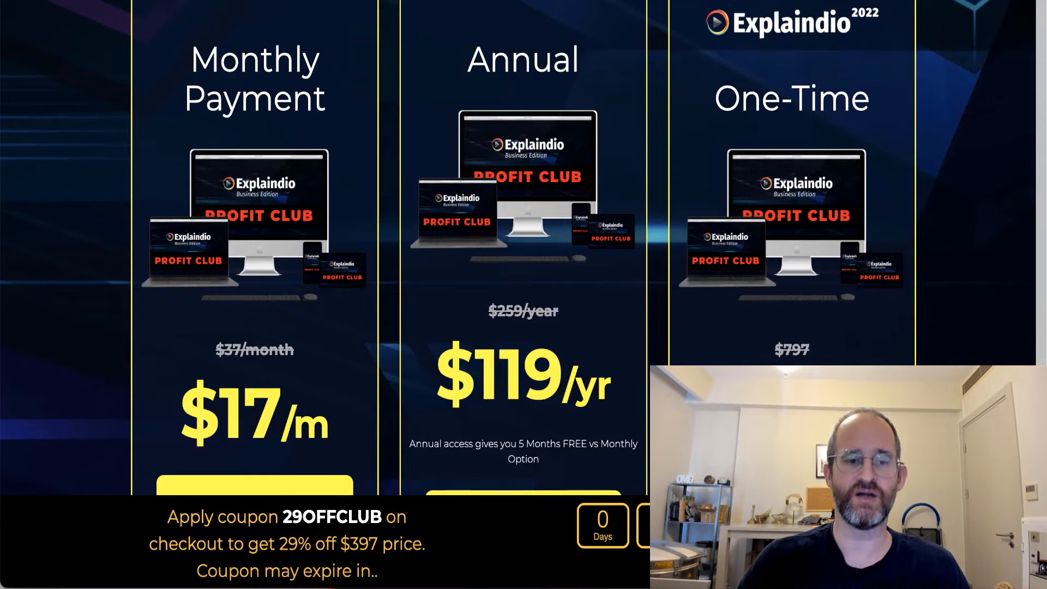
pyautogui.scroll(-2, 523, 245)
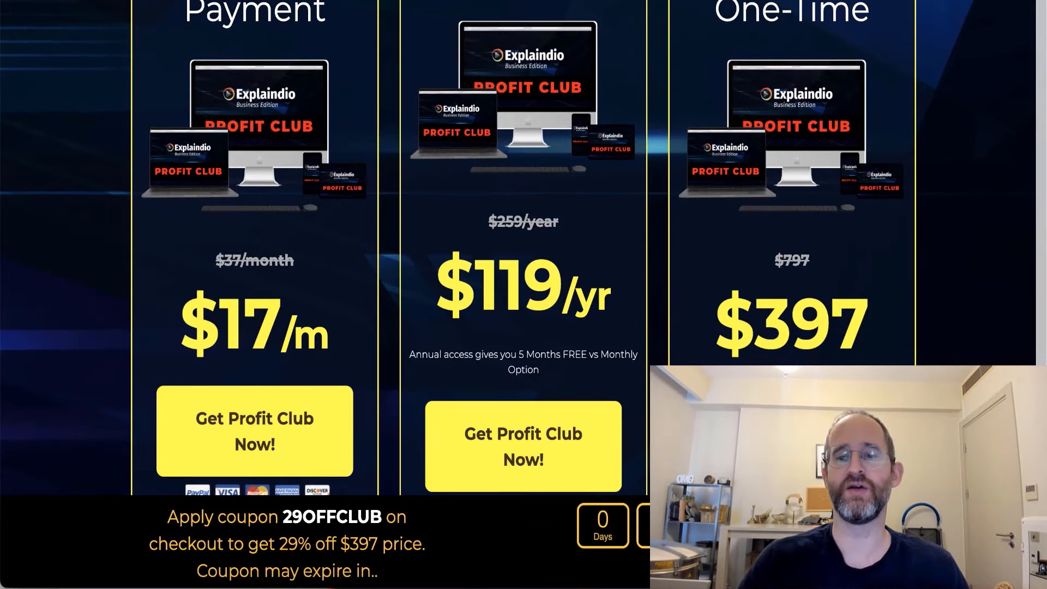
pyautogui.scroll(-5, 524, 245)
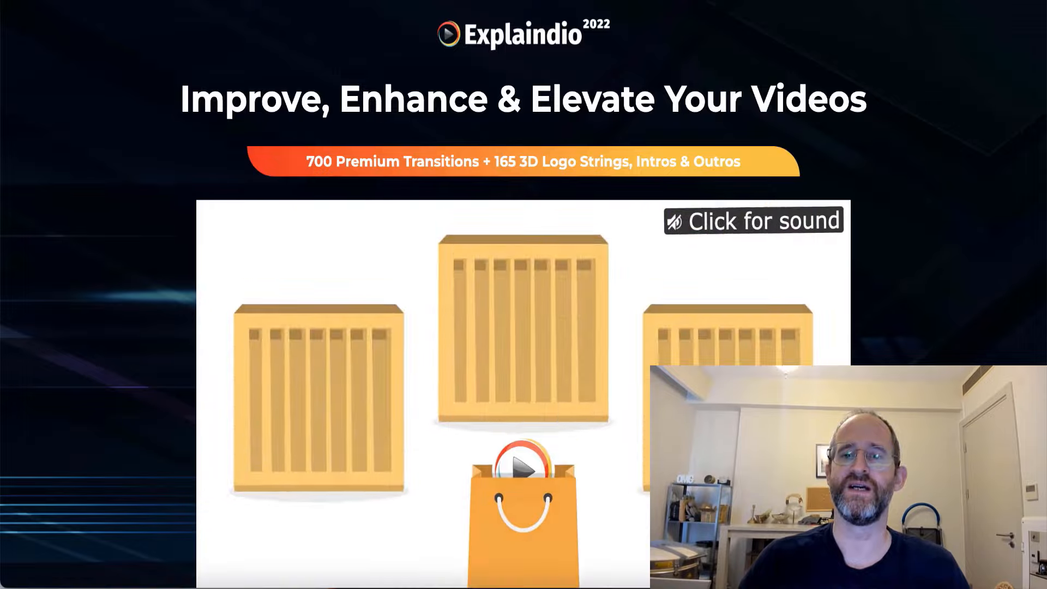
# Review the Explaindio upgrade page for premium transitions and 3D logo stings, intros and outros
pyautogui.scroll(-20, 524, 294)
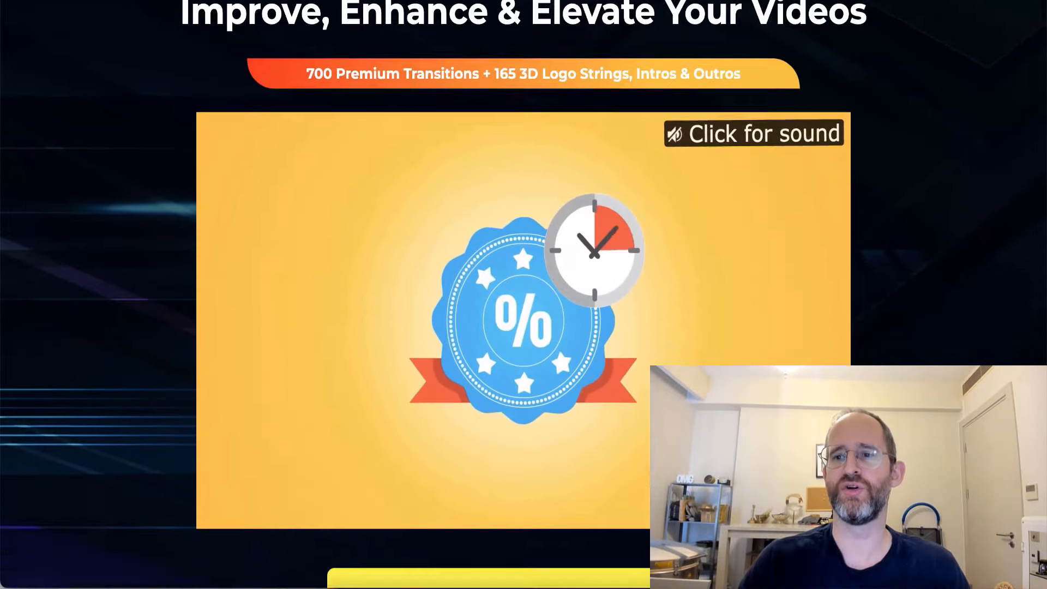
pyautogui.scroll(-20, 523, 294)
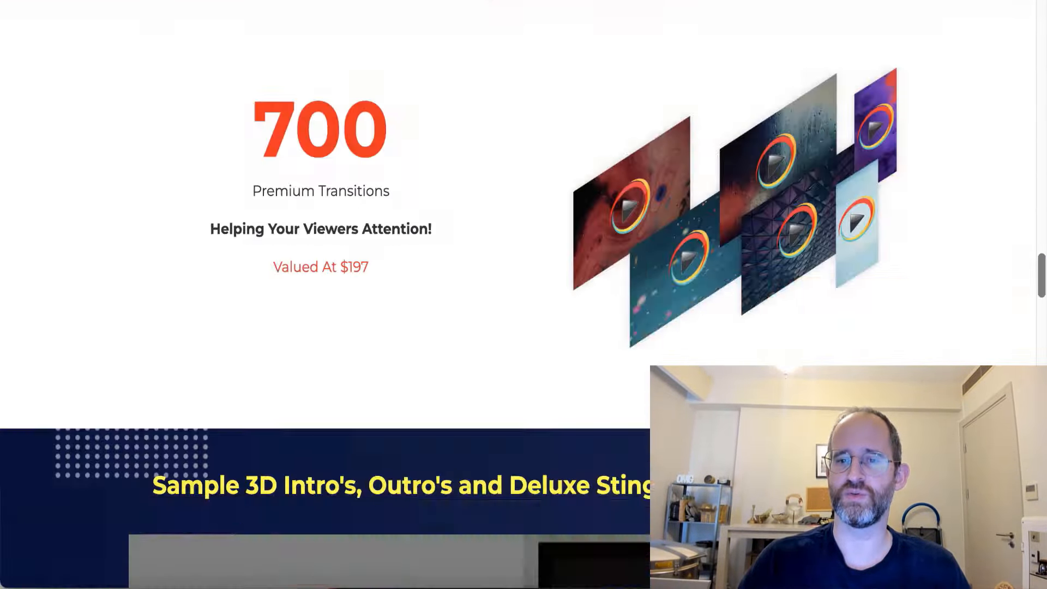
pyautogui.scroll(1, 523, 294)
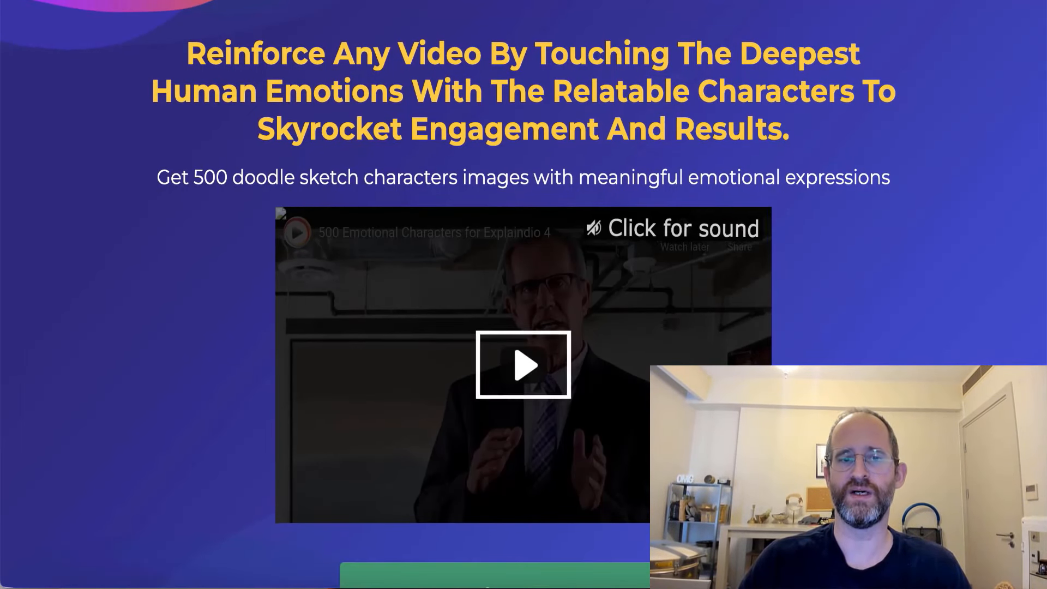
# Review the upgrade pages for the emotional doodle sketch characters and for access to additional 3D models and animations
pyautogui.scroll(-3, 523, 294)
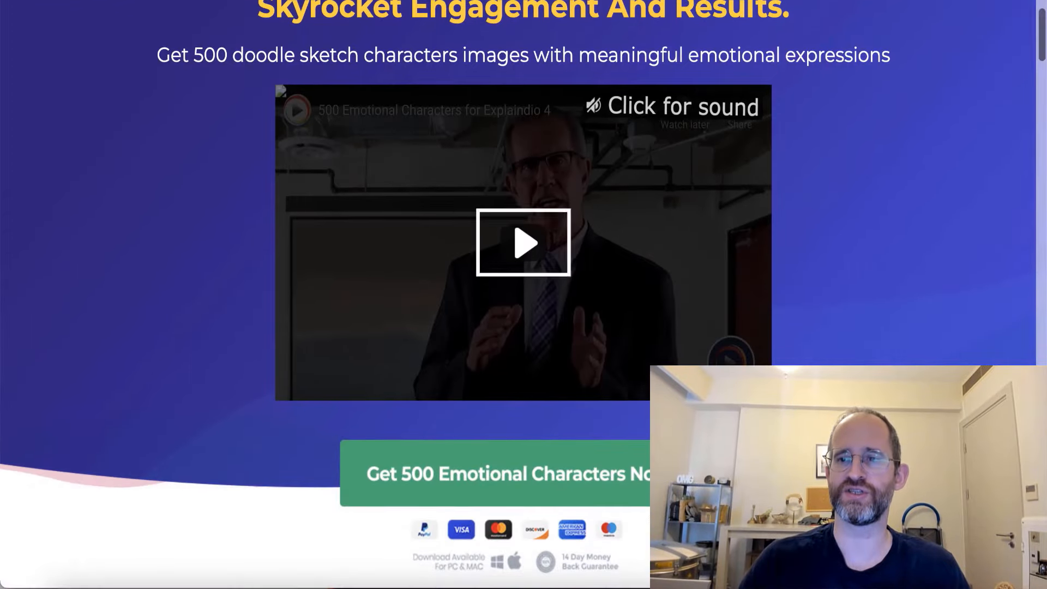
pyautogui.scroll(-20, 523, 294)
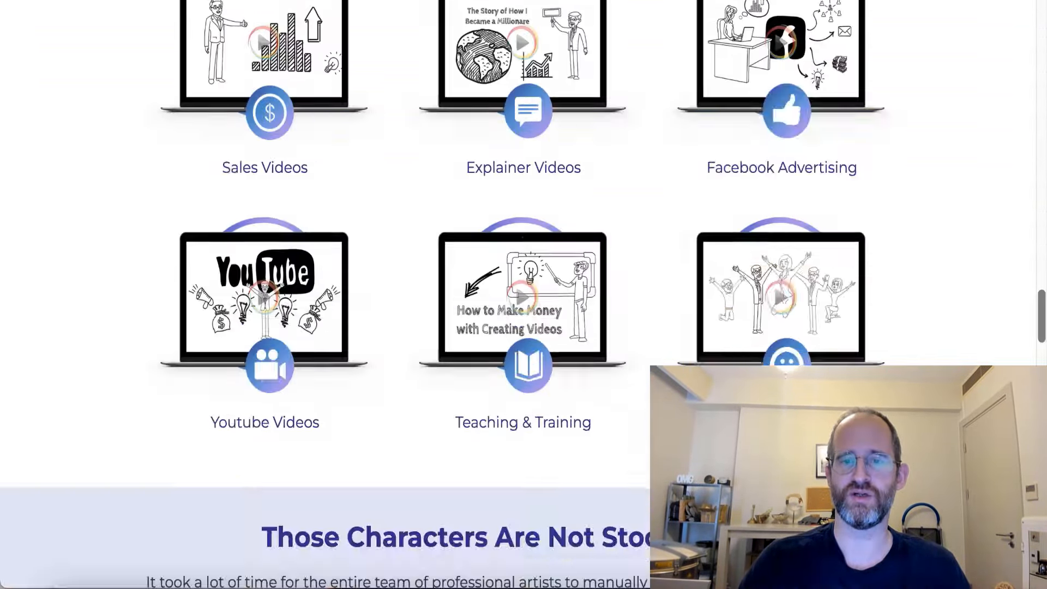
pyautogui.scroll(1, 523, 294)
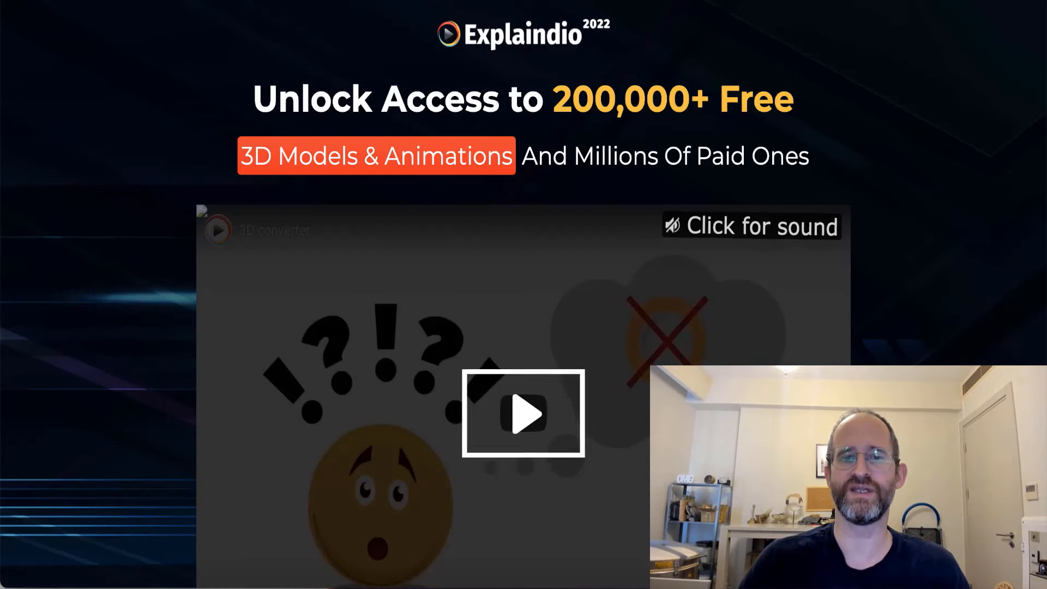
pyautogui.scroll(-20, 523, 294)
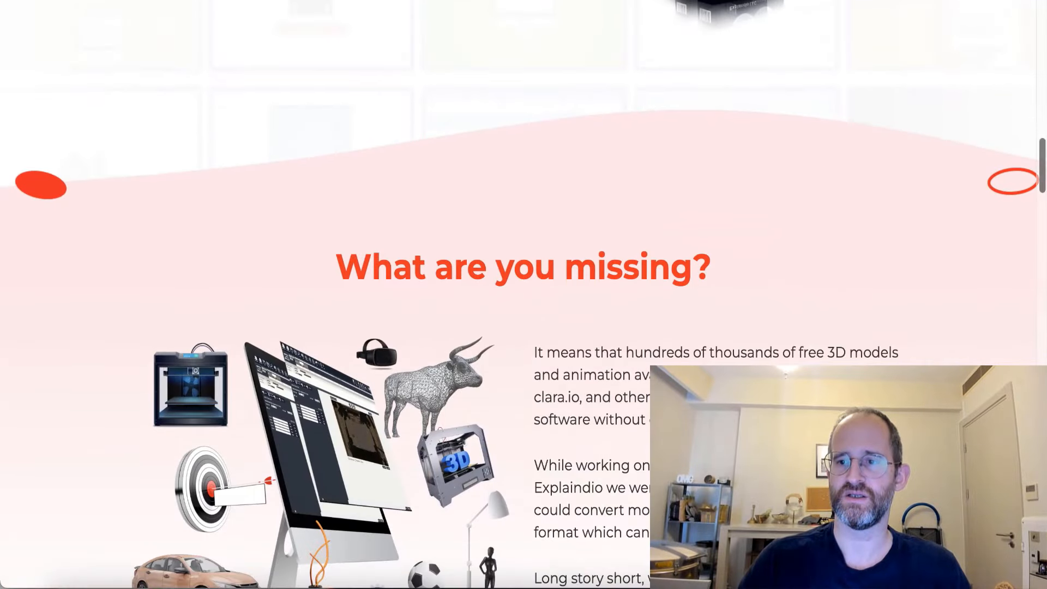
pyautogui.scroll(-20, 523, 295)
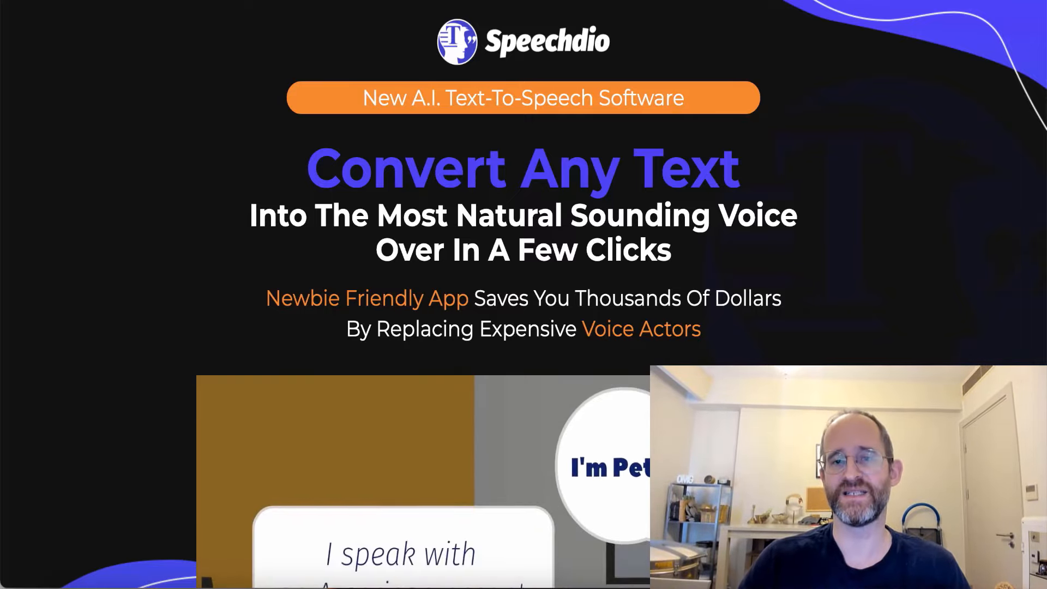
# Review the Speechdio text-to-speech page, covering its features, voice list, background soundtrack support and one-time price
pyautogui.scroll(-15, 523, 295)
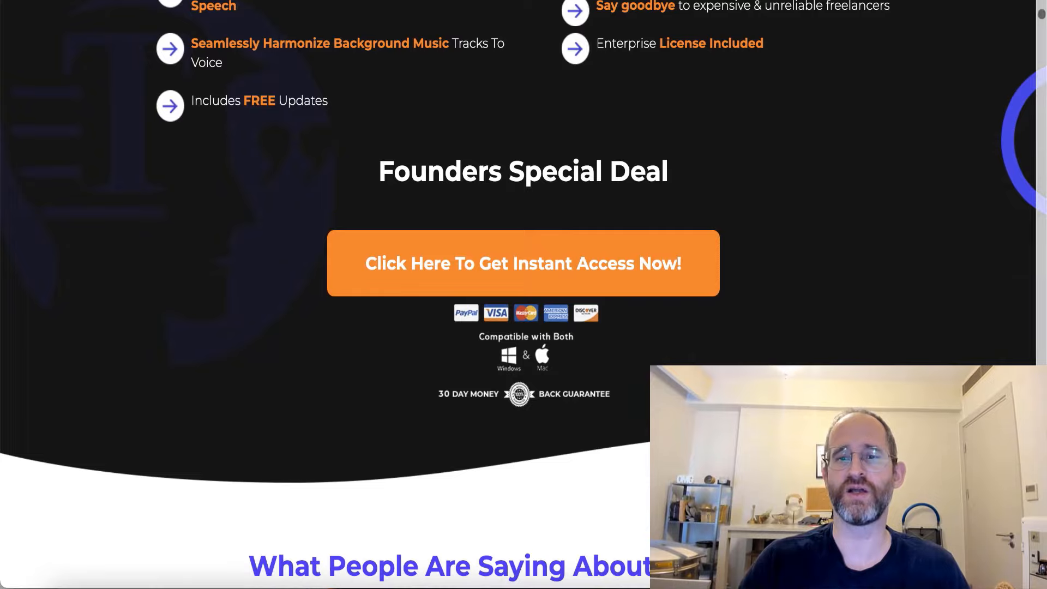
pyautogui.scroll(-20, 524, 294)
pyautogui.scroll(-3, 523, 295)
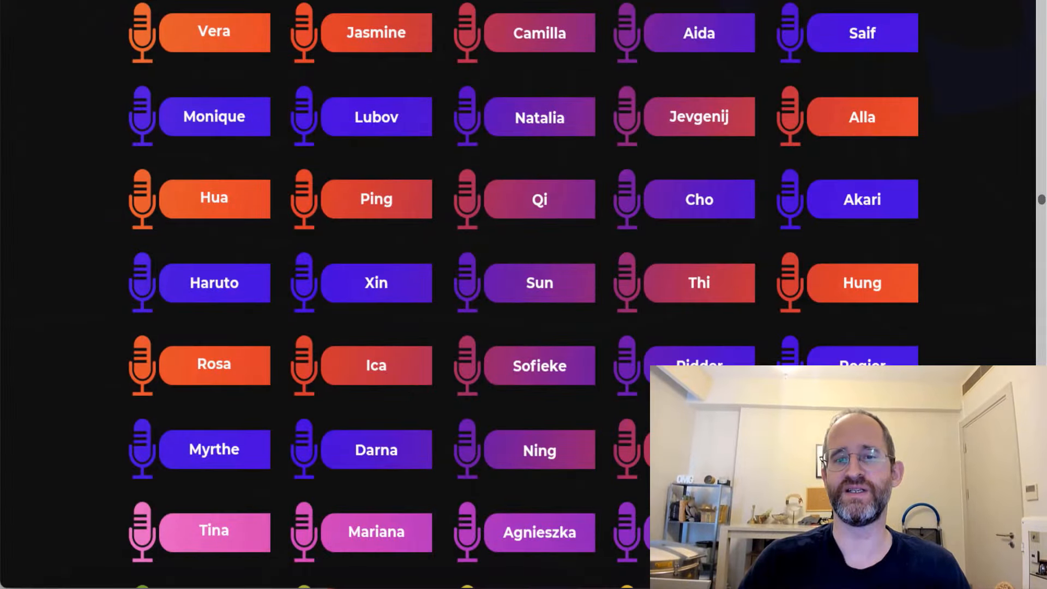
pyautogui.scroll(-20, 523, 295)
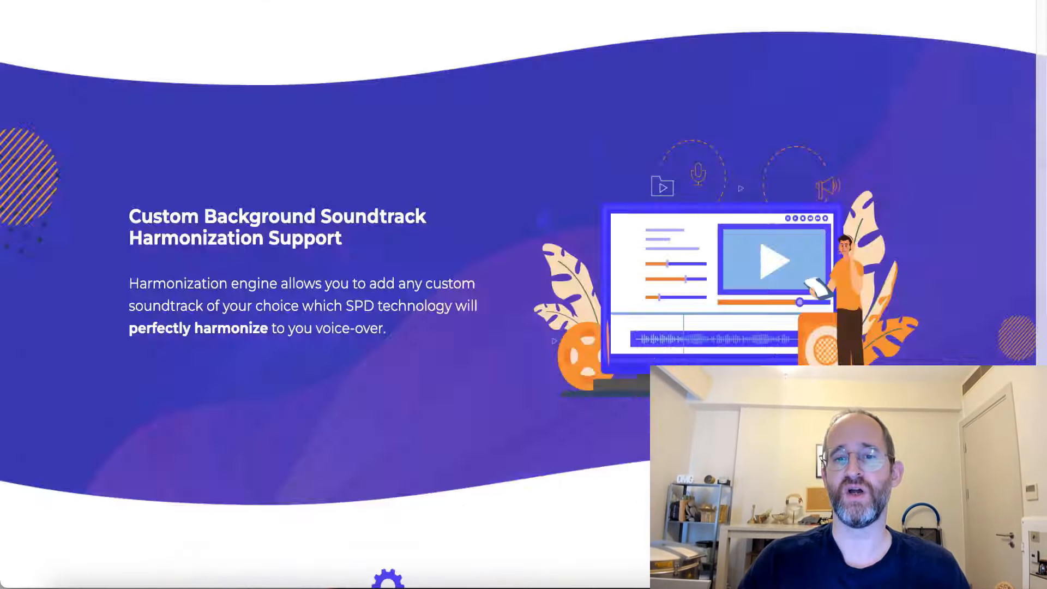
pyautogui.scroll(-20, 523, 294)
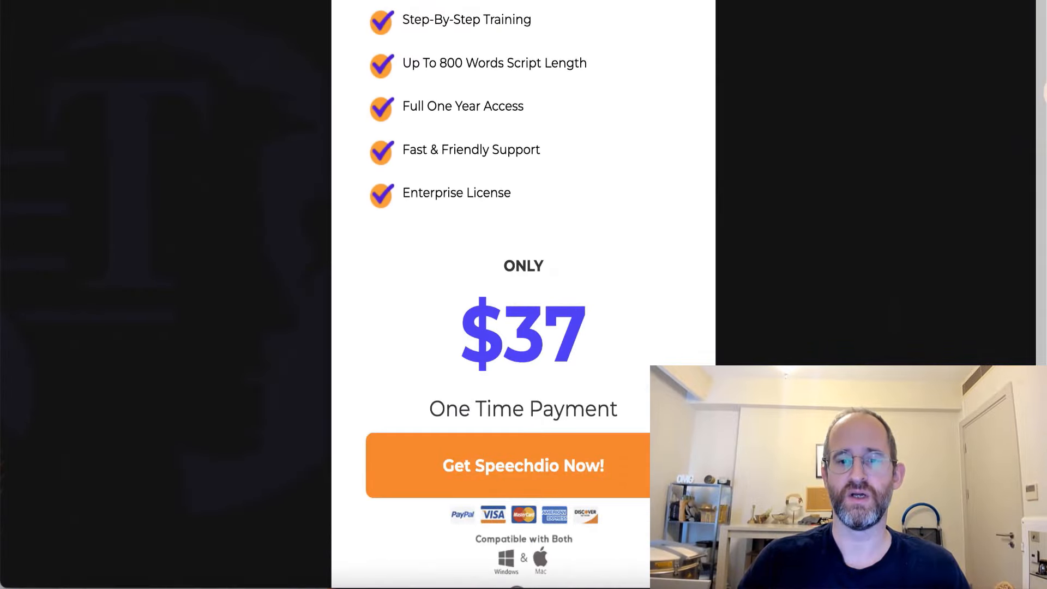
pyautogui.scroll(-4, 523, 295)
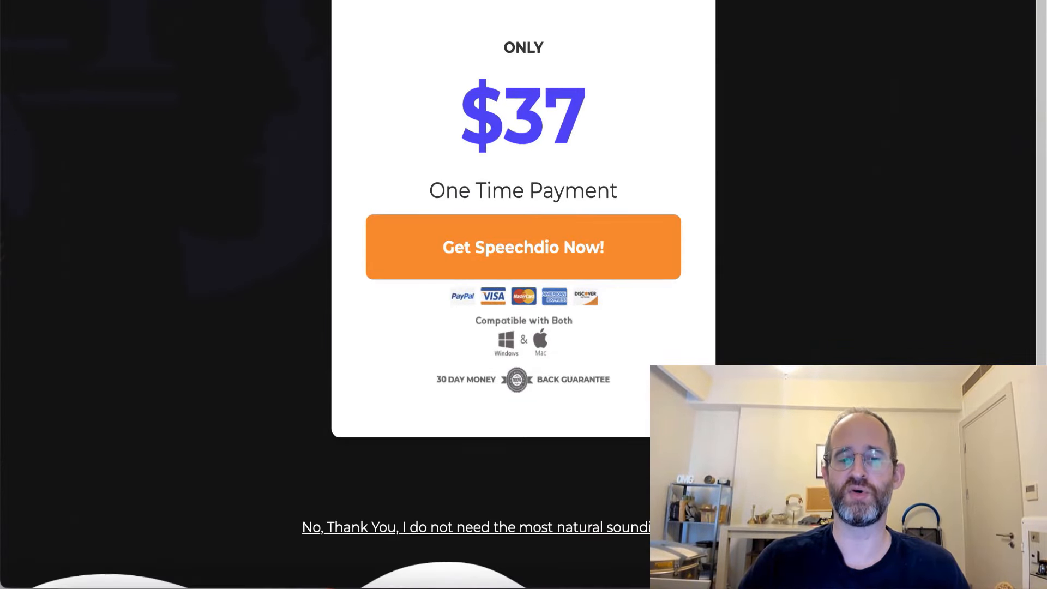